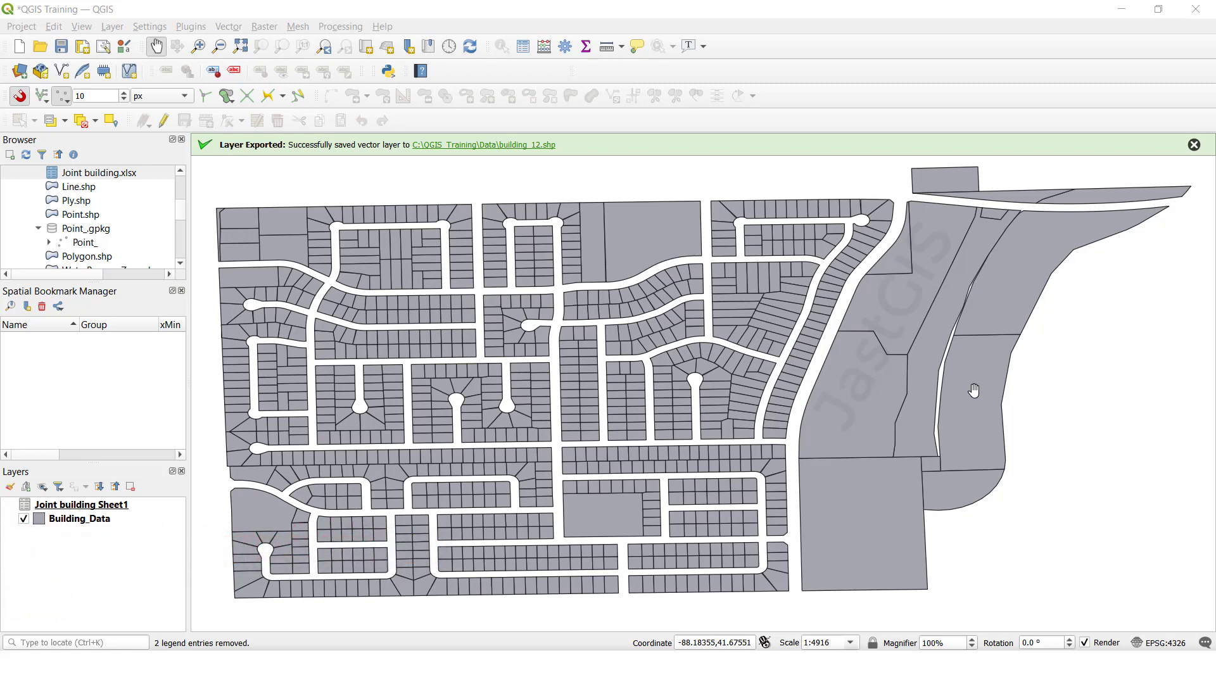
Inspect the attribute tables of Building_Data and Joint building Sheet1
left_click(87, 524)
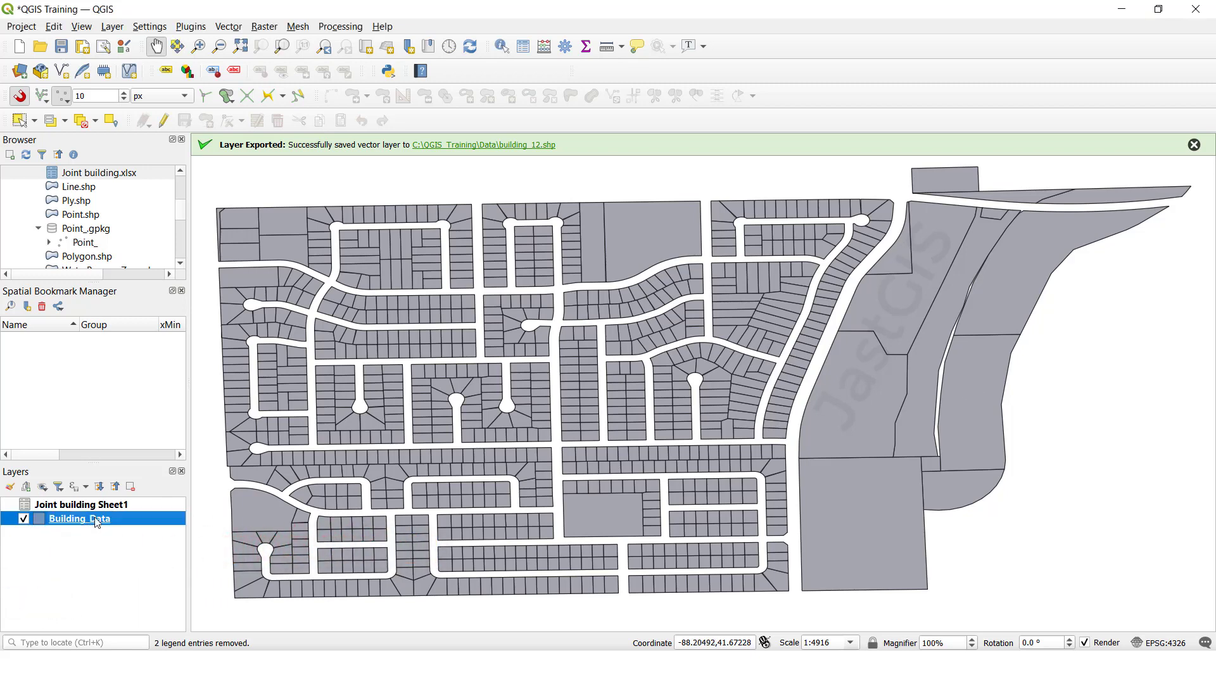
left_click(87, 505)
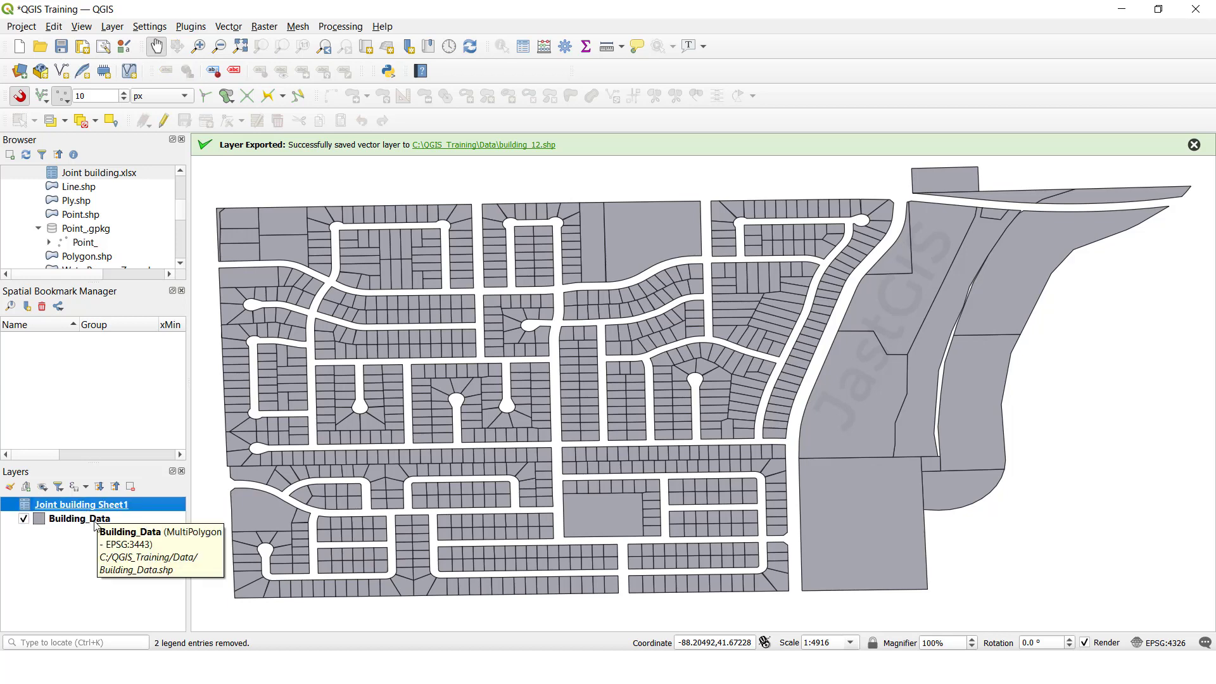
left_click(93, 524)
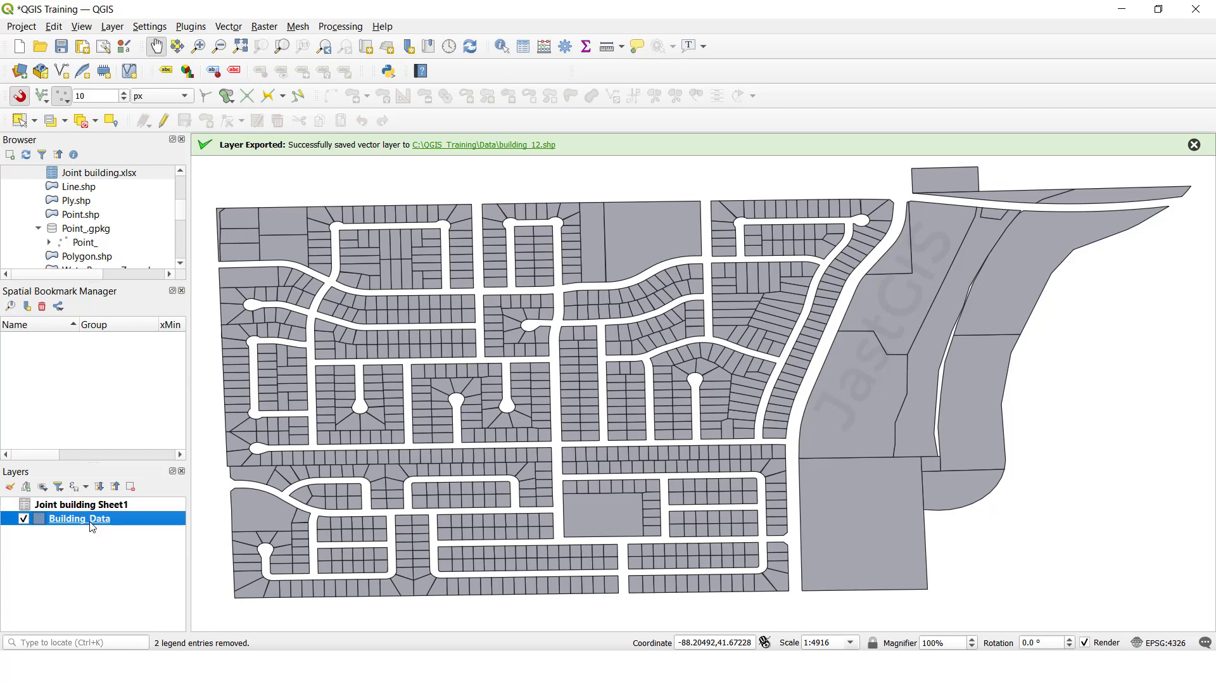
right_click(92, 526)
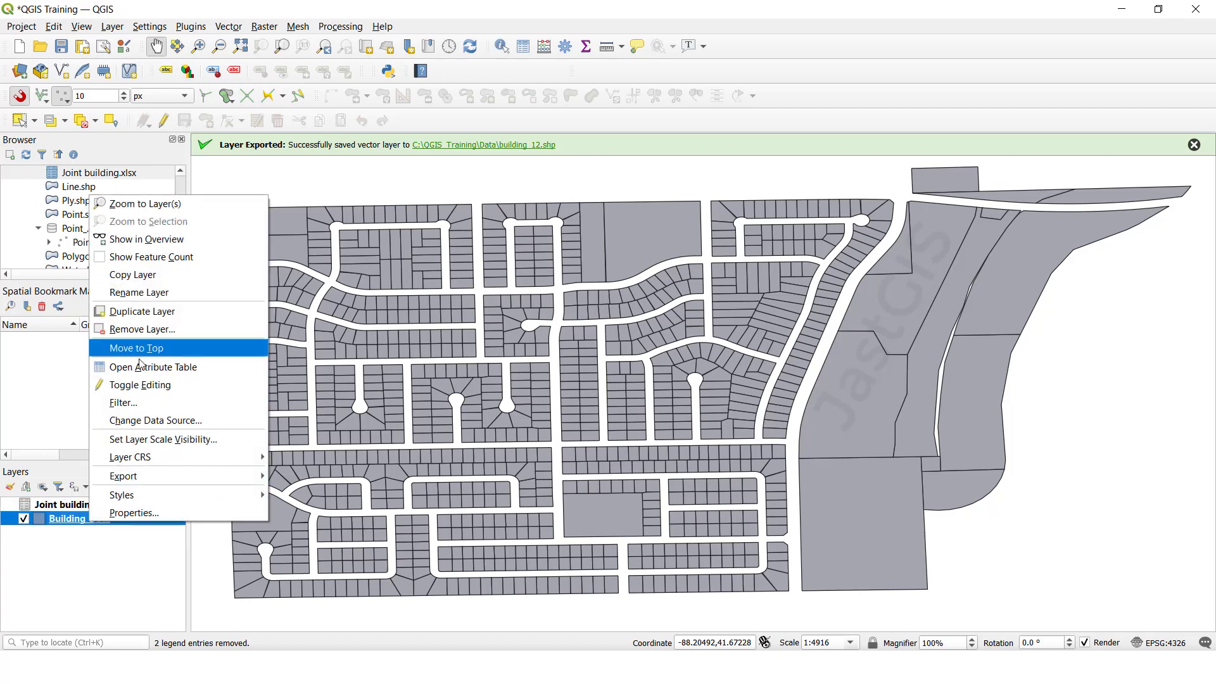
left_click(138, 368)
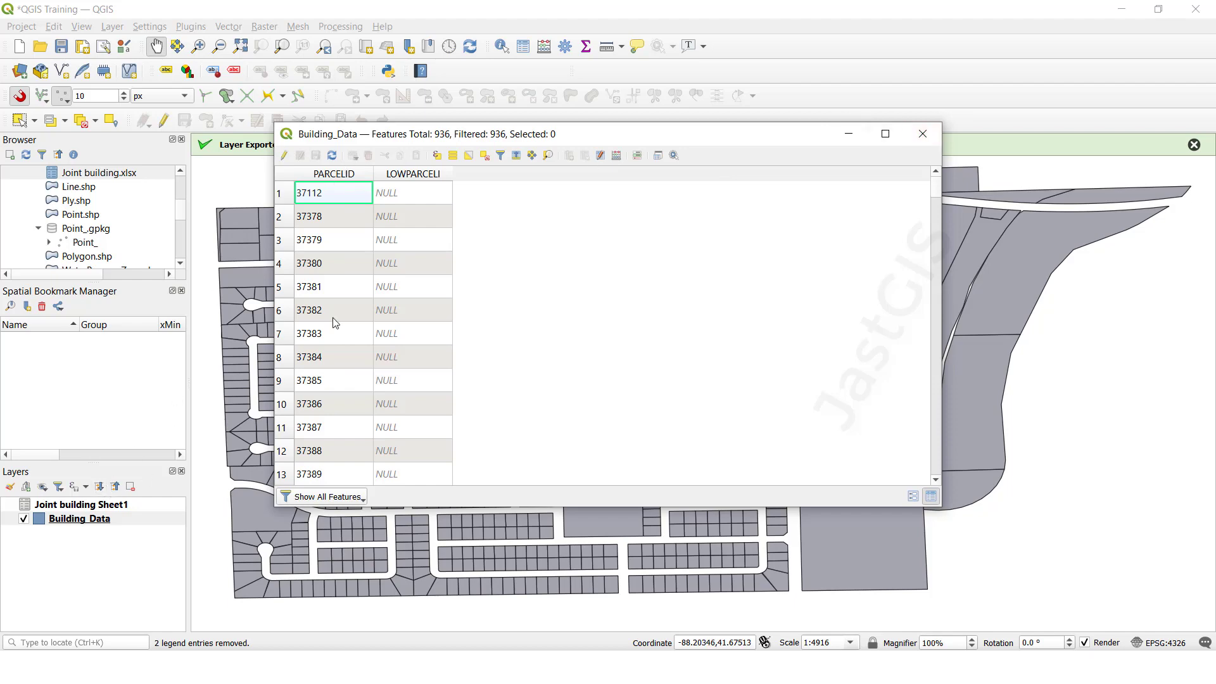
left_click(921, 134)
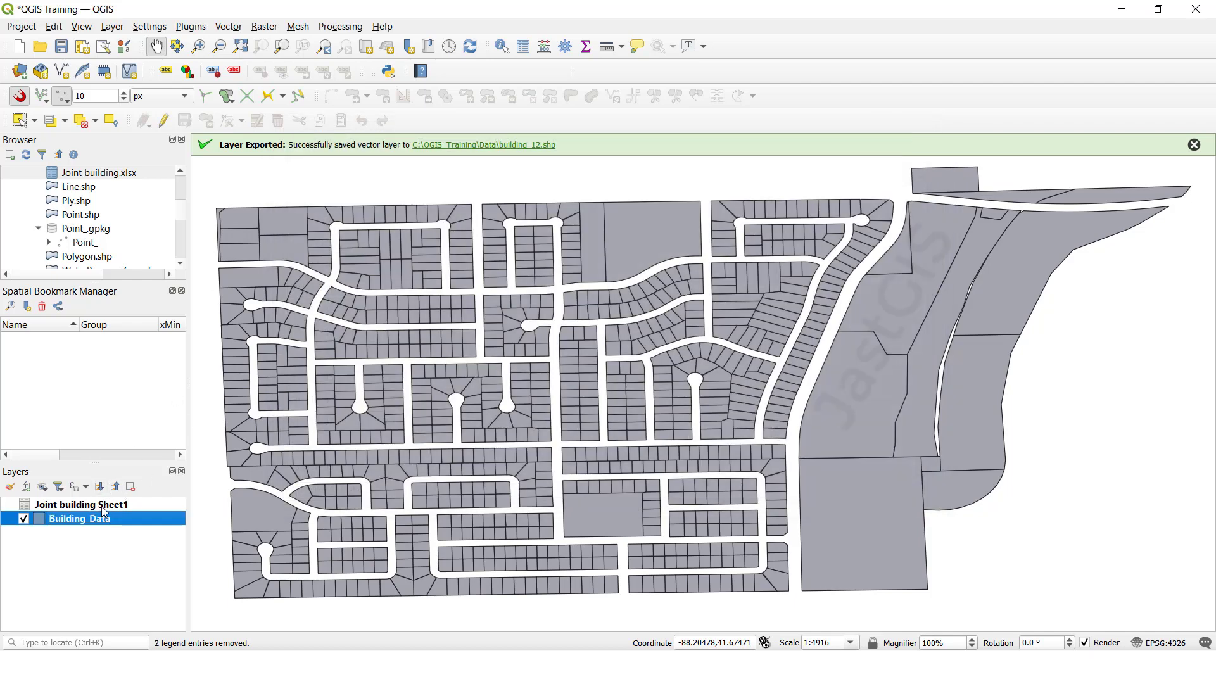
left_click(101, 506)
right_click(101, 506)
left_click(136, 385)
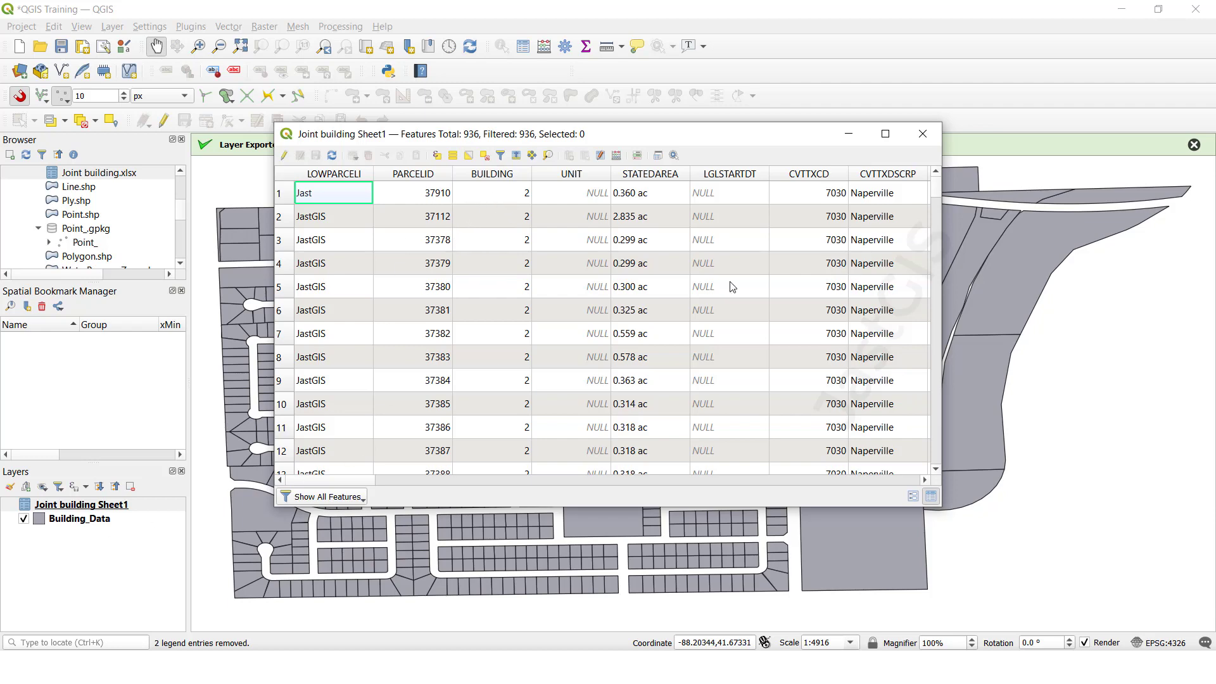
left_click(924, 136)
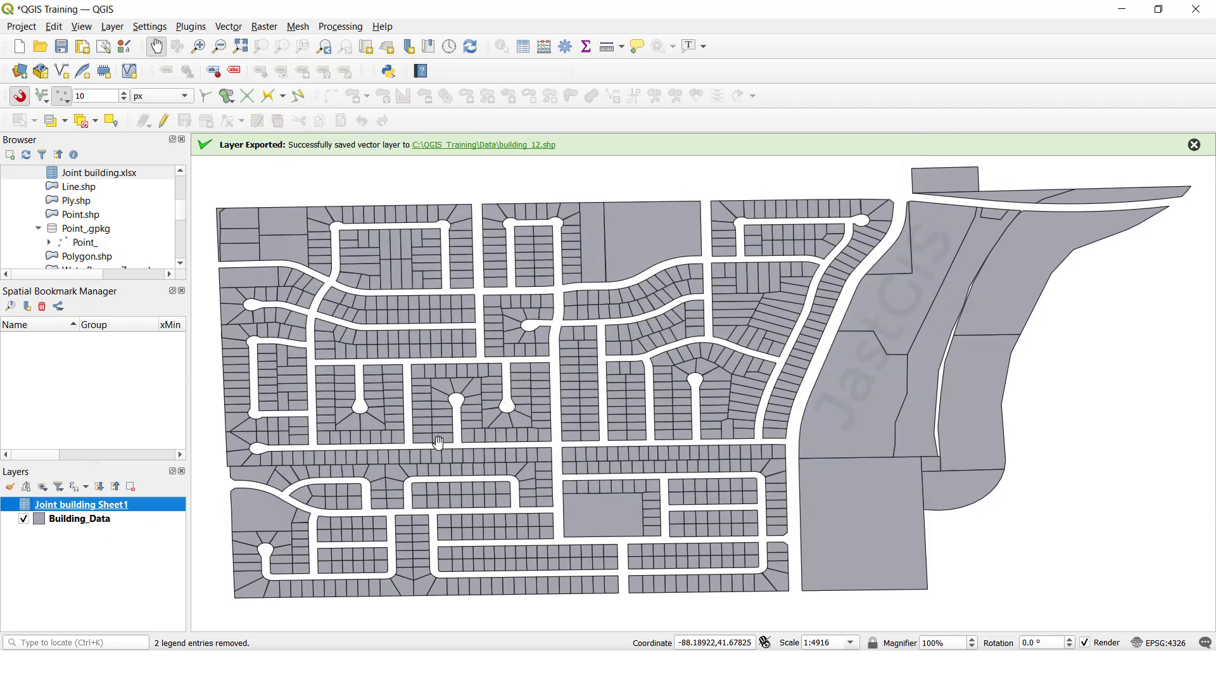
Add a vector join from Joint building Sheet1 to Building_Data on PARCELID = PARCELID
left_click(77, 523)
right_click(108, 530)
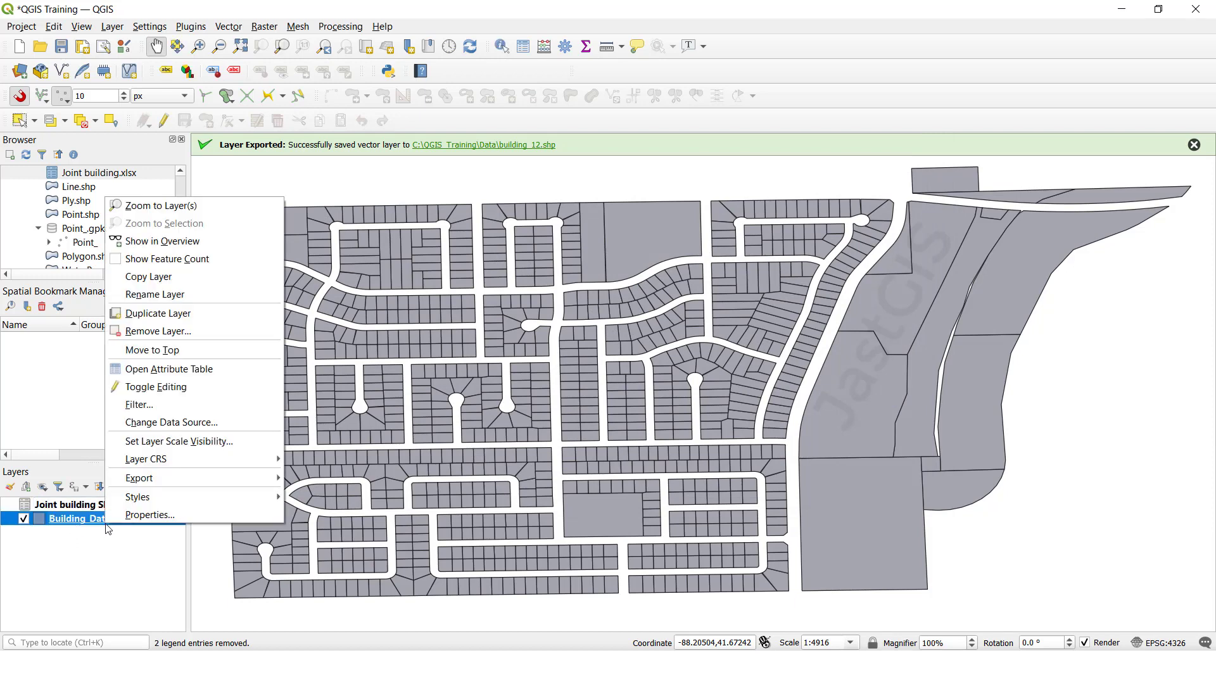
left_click(150, 515)
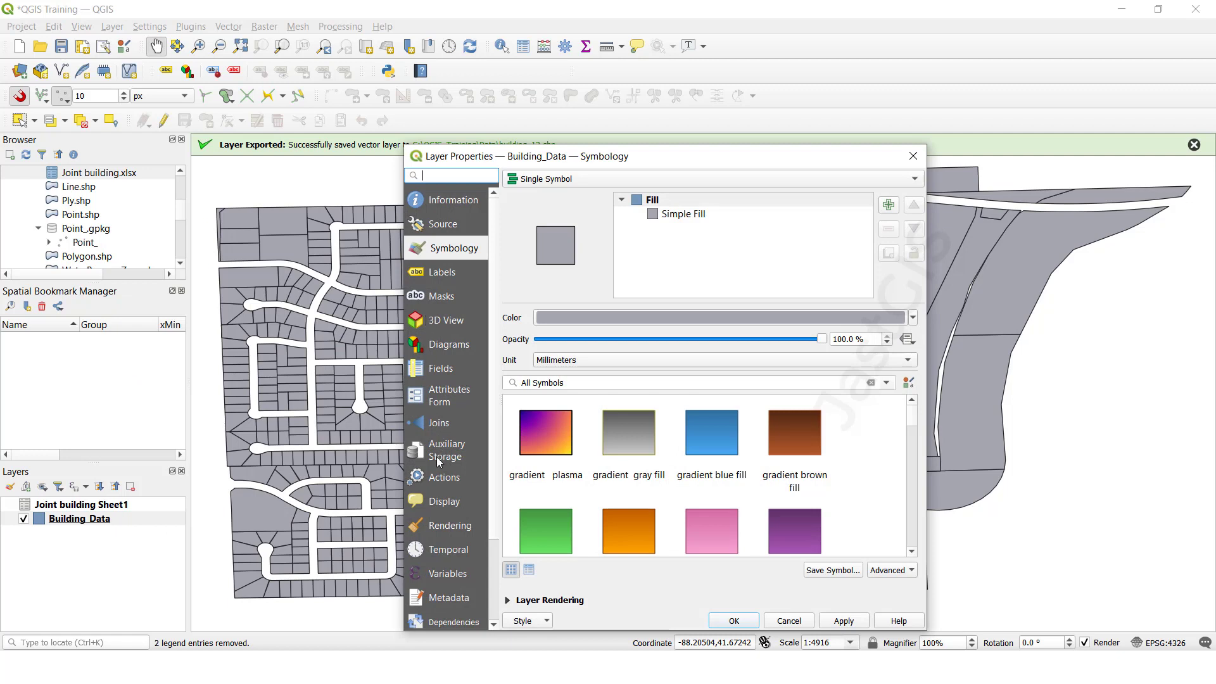
left_click(442, 424)
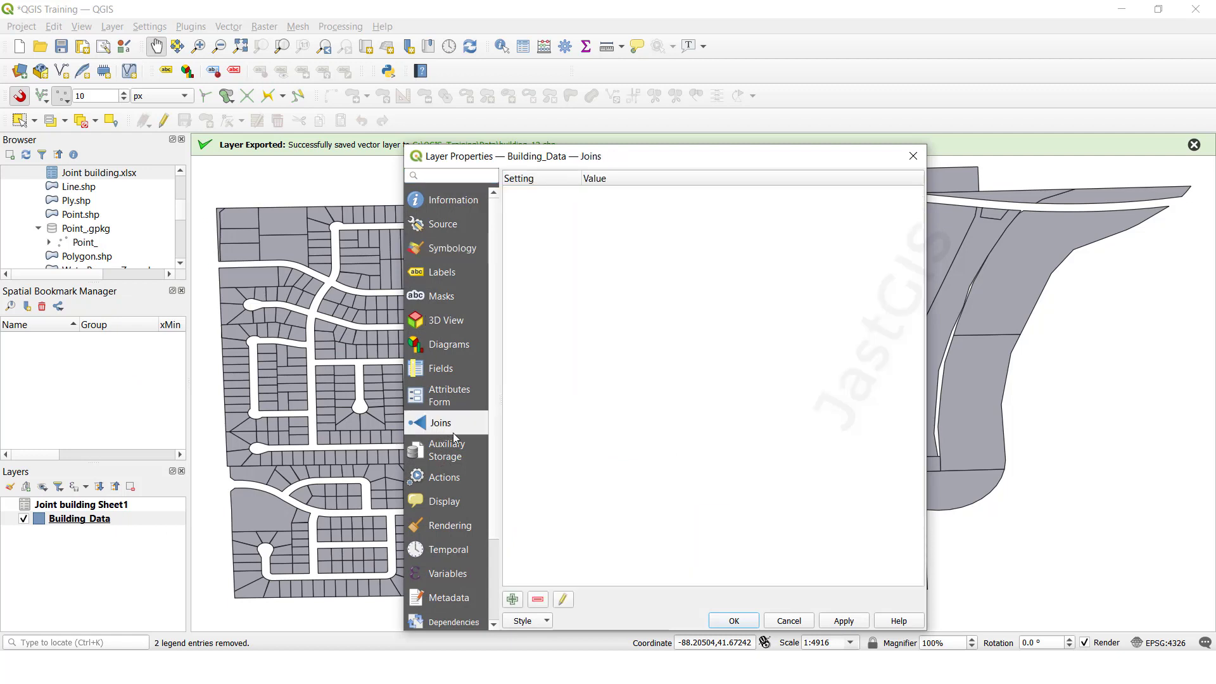
left_click(512, 599)
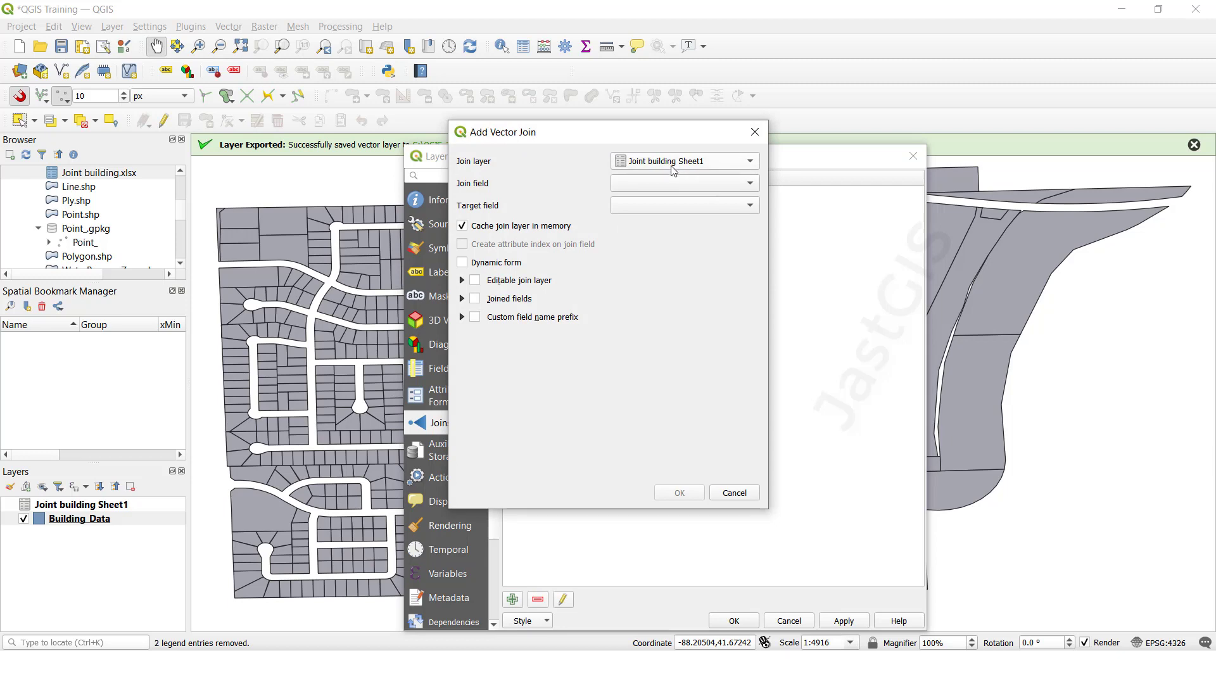
left_click(666, 184)
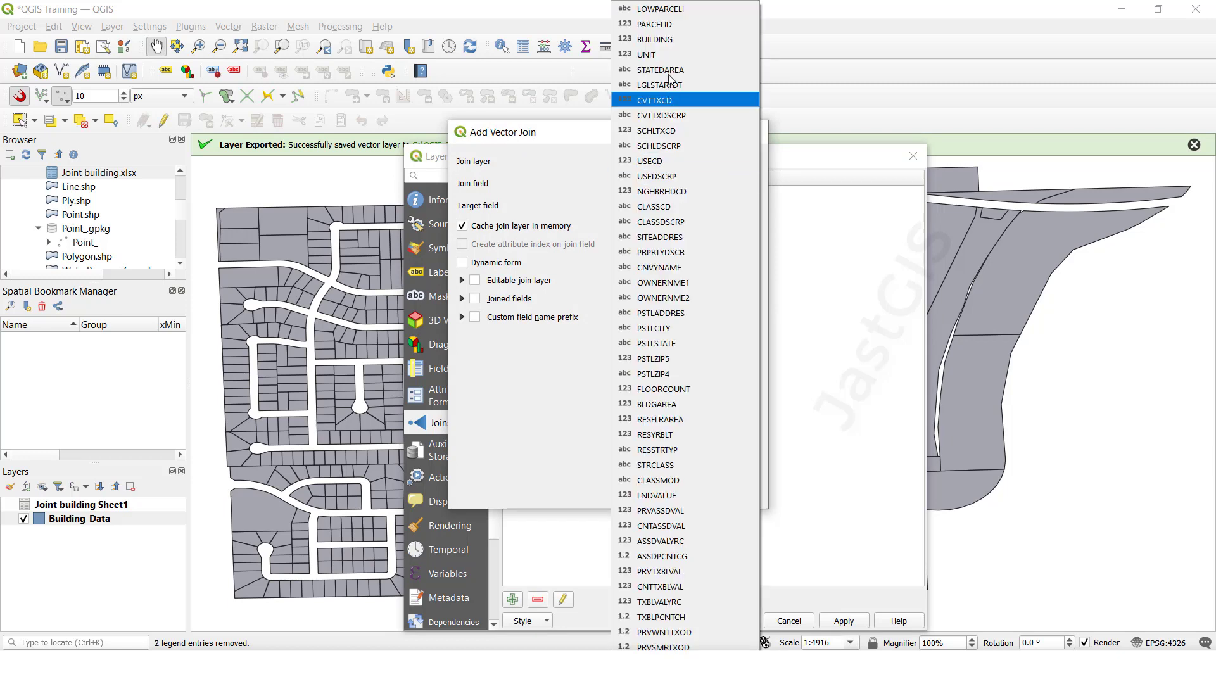
left_click(669, 25)
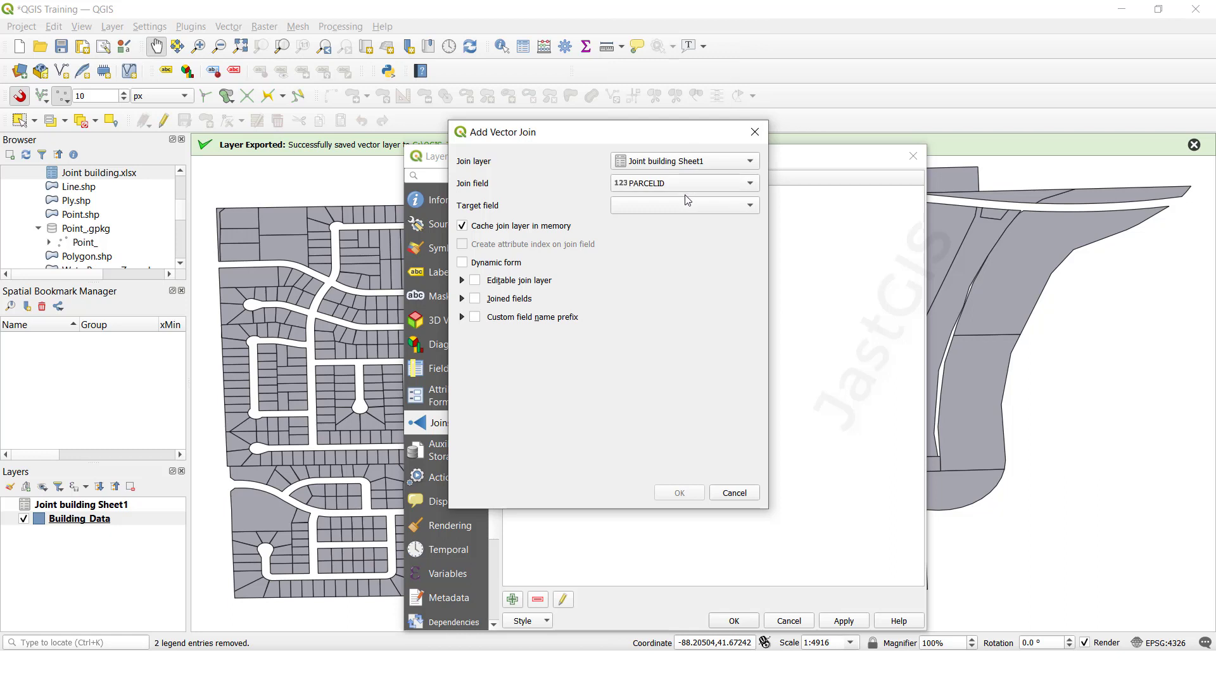
left_click(674, 207)
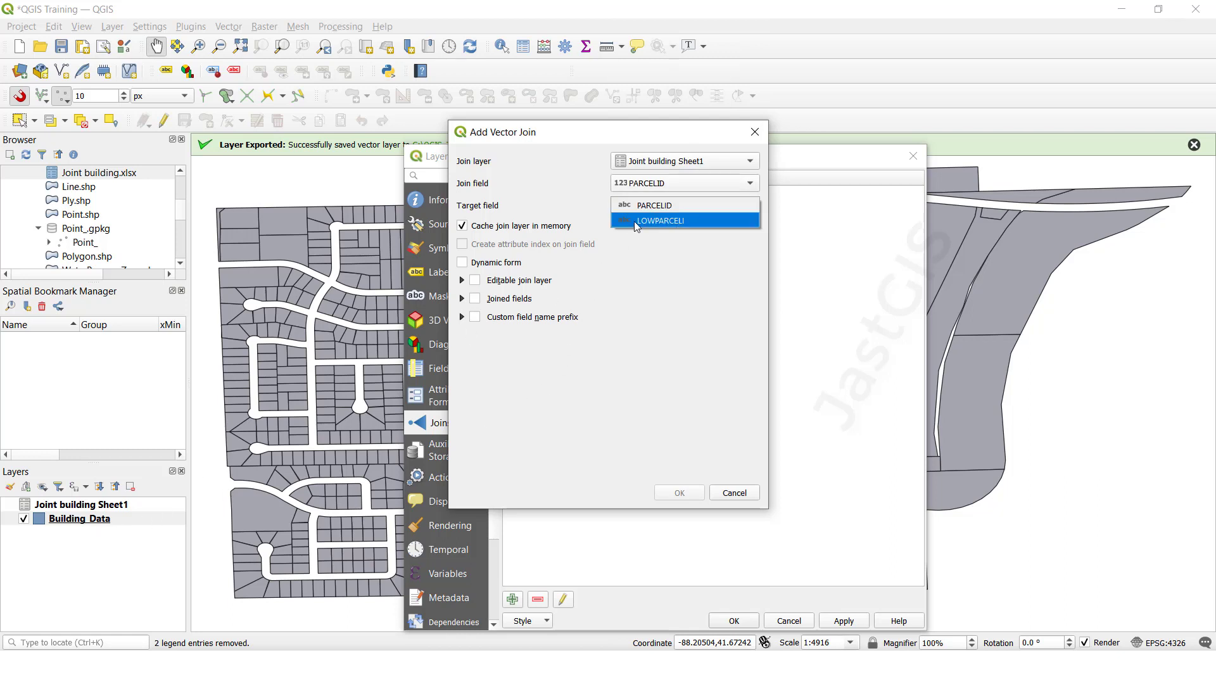
left_click(652, 205)
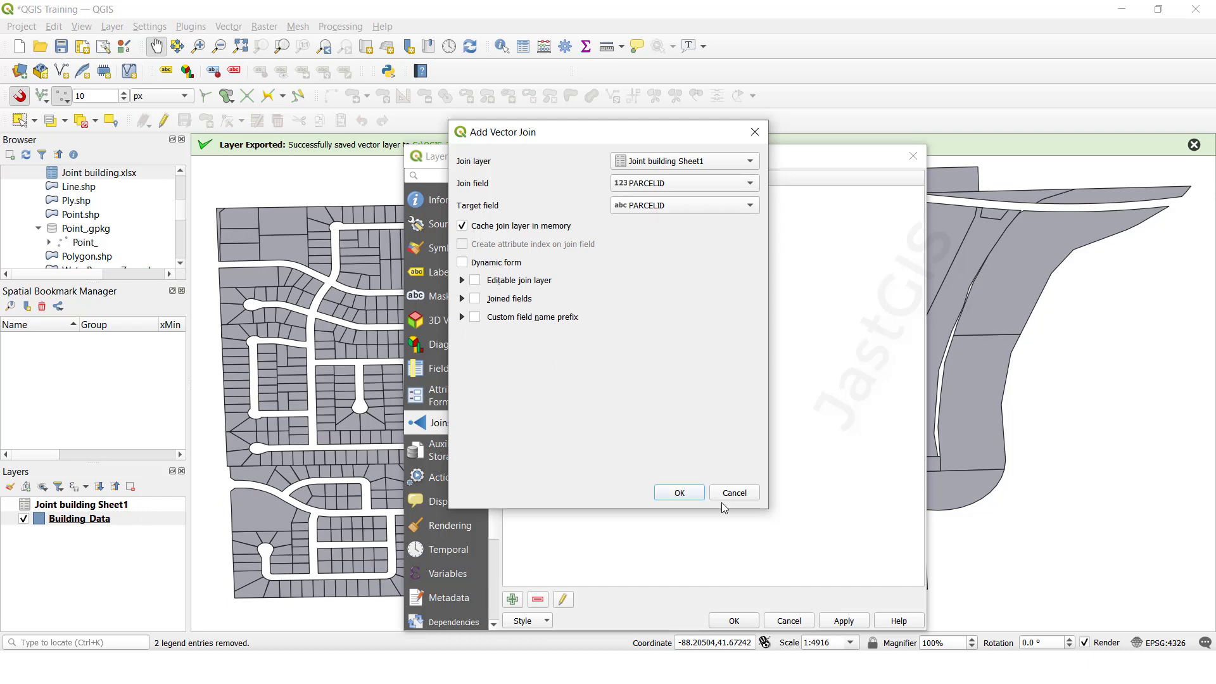
left_click(679, 494)
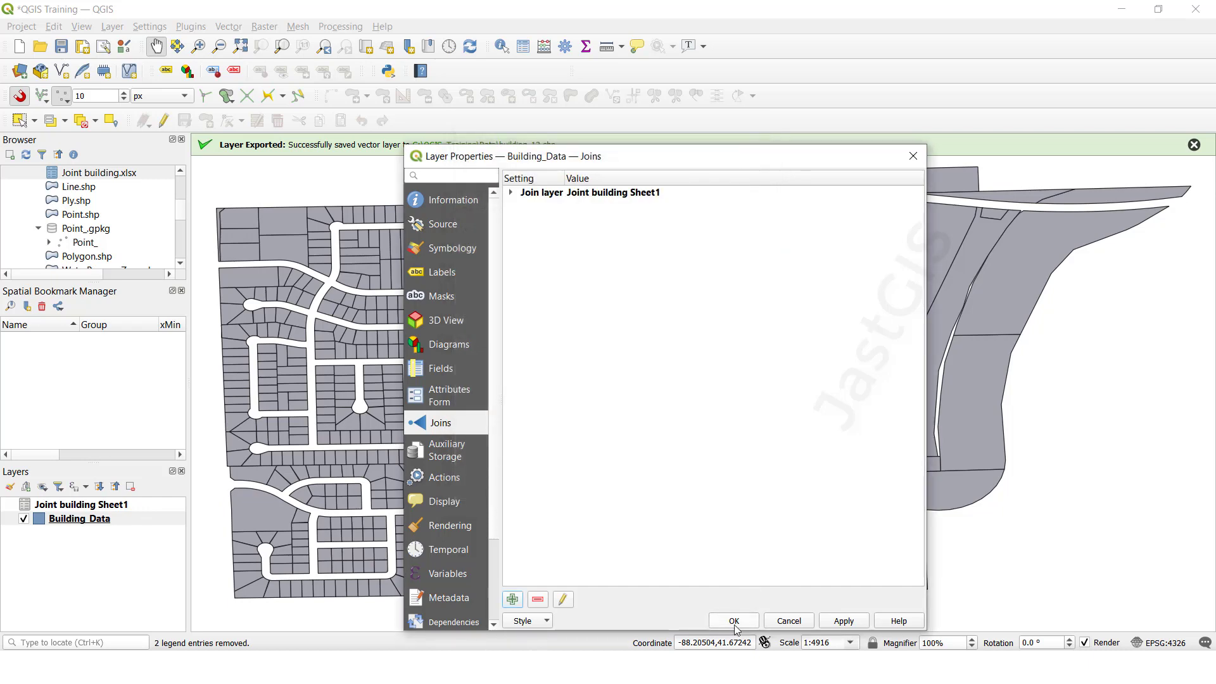
left_click(734, 621)
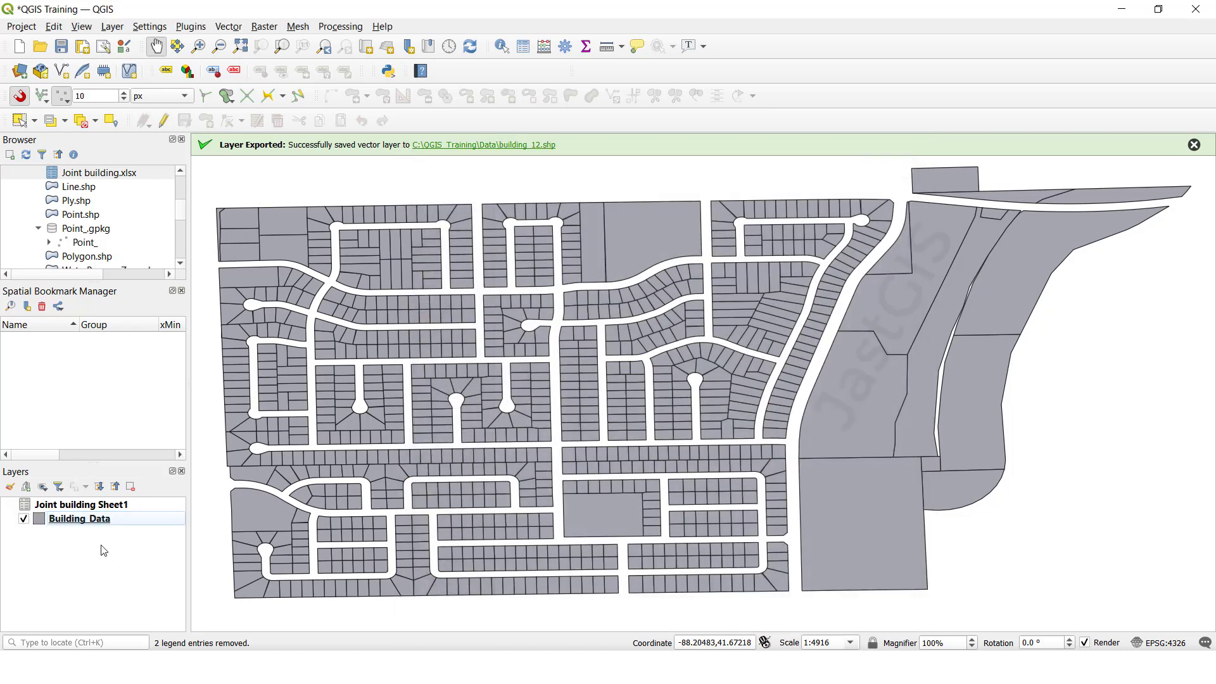
left_click(89, 523)
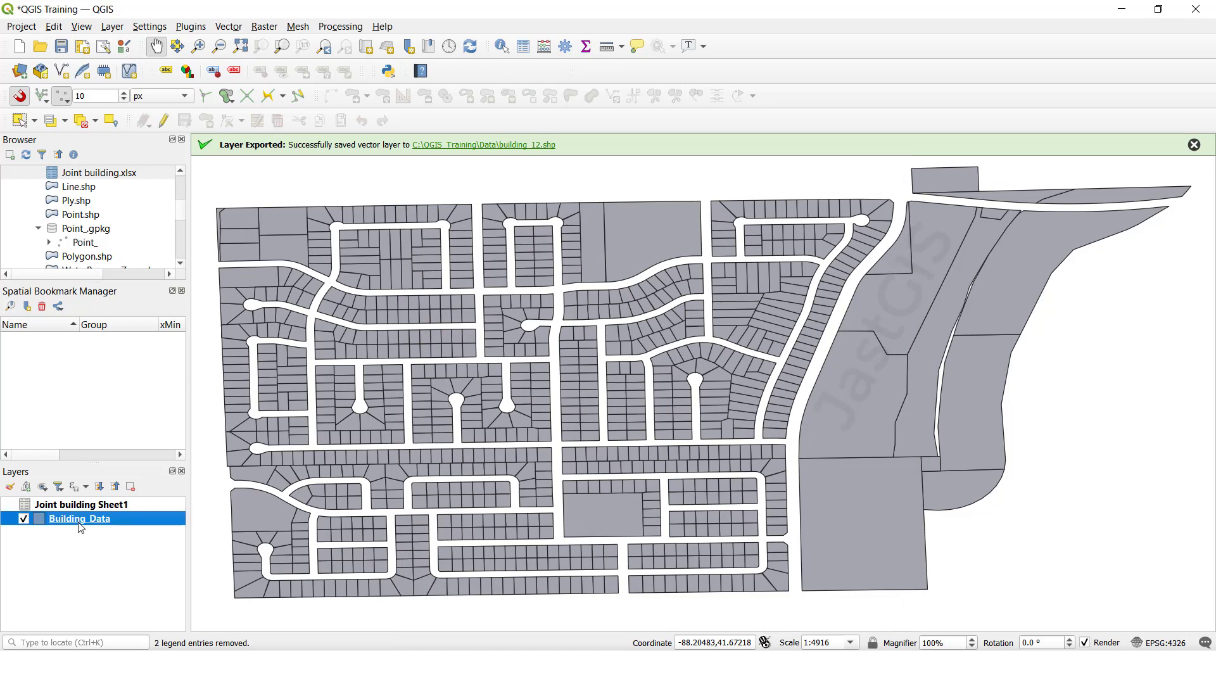
right_click(81, 528)
left_click(159, 374)
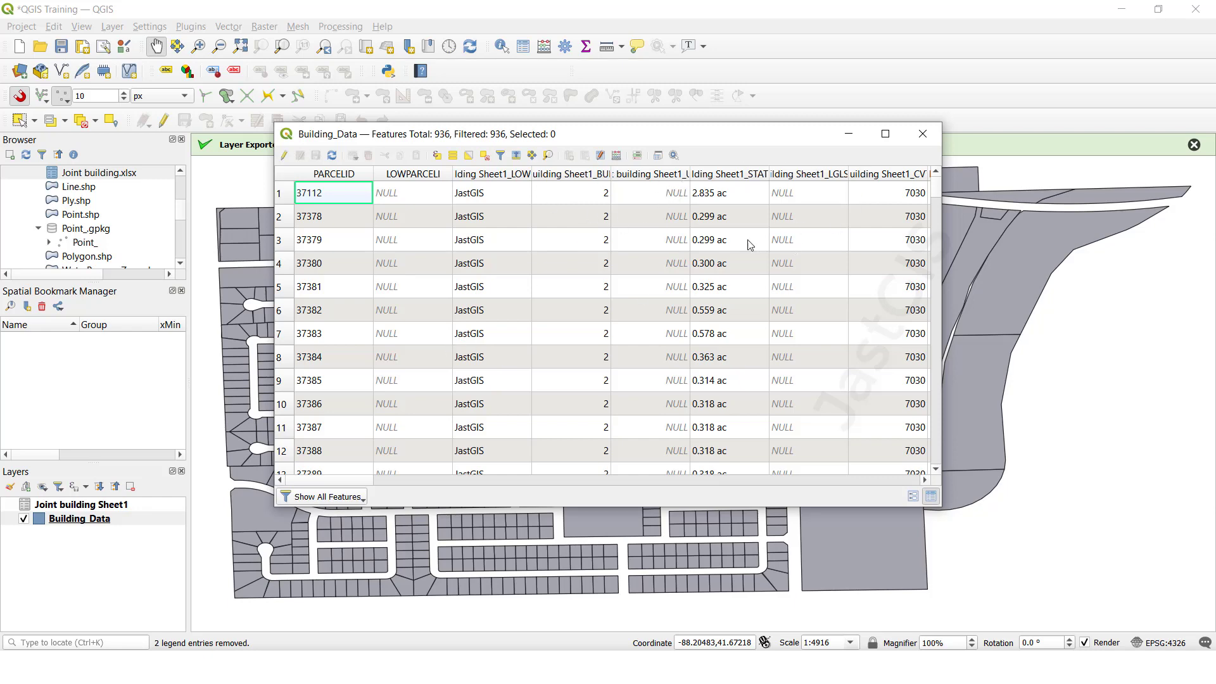
left_click(924, 133)
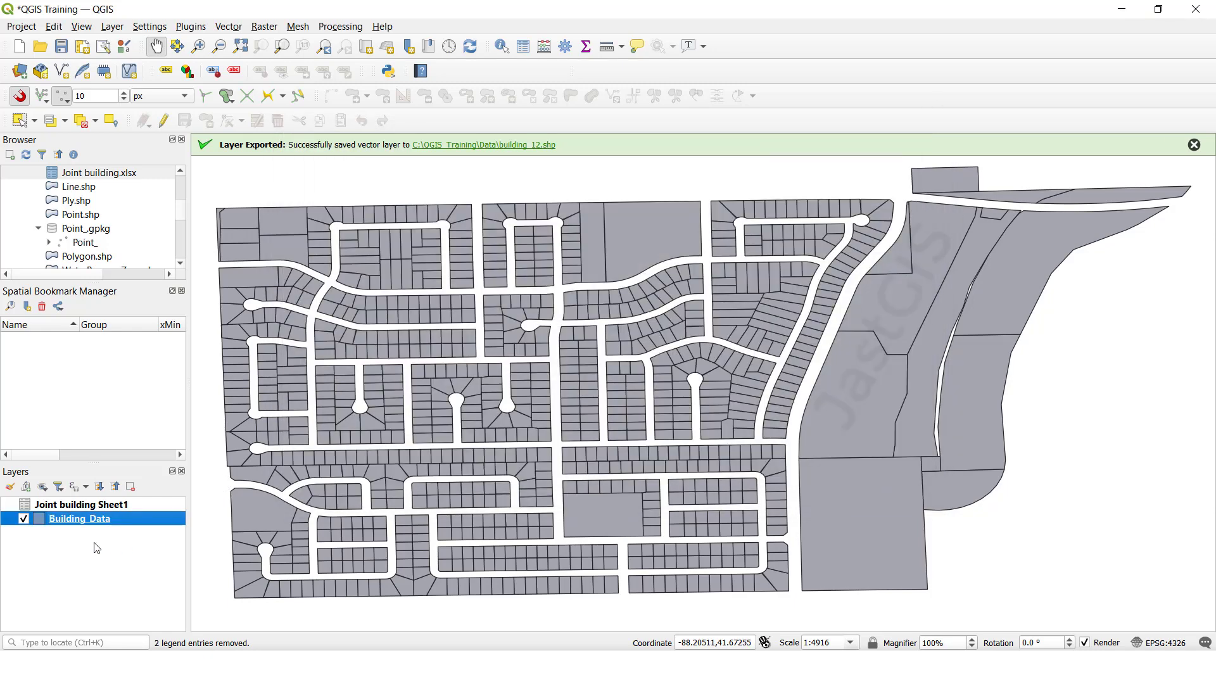
Export joined Building_Data as C:\QGIS_Training\Data\Building3.shp and add it to the map
right_click(89, 524)
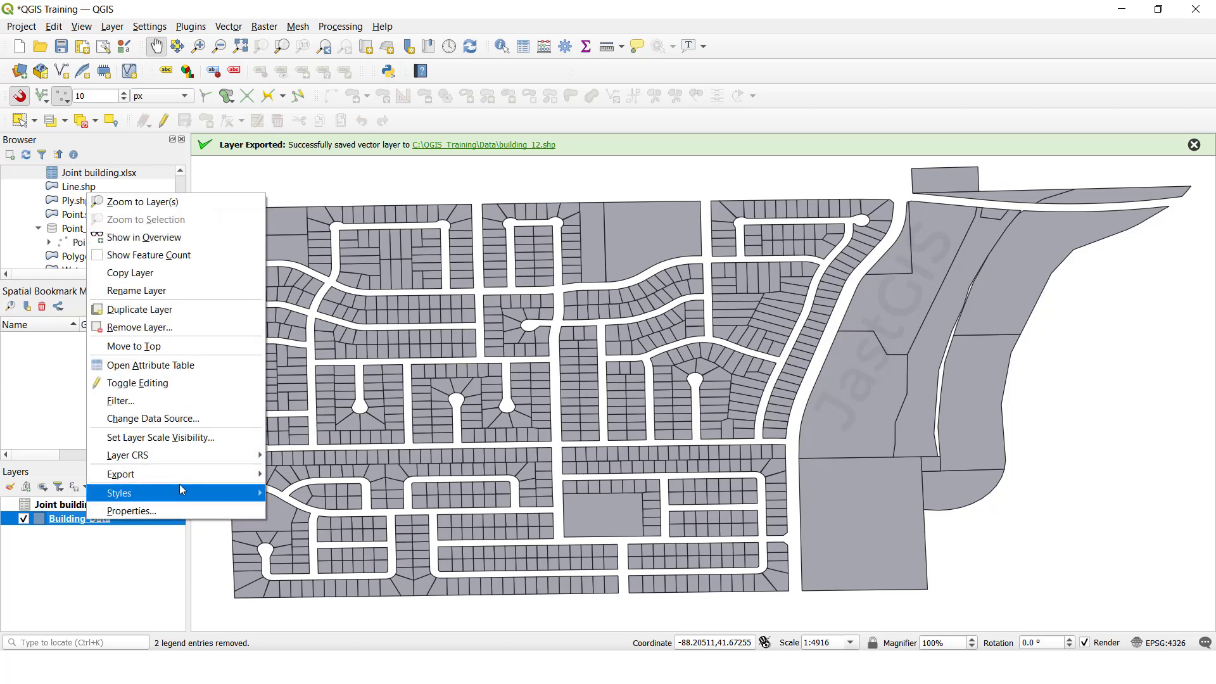
mouse_move(180, 474)
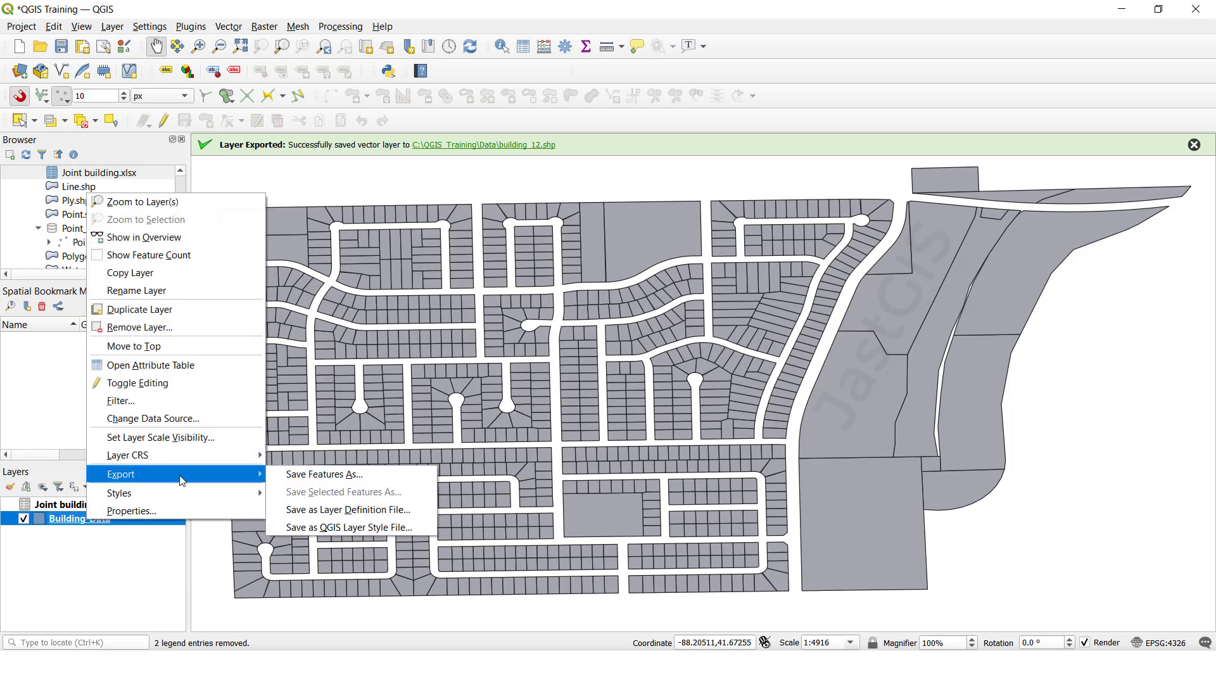
left_click(342, 475)
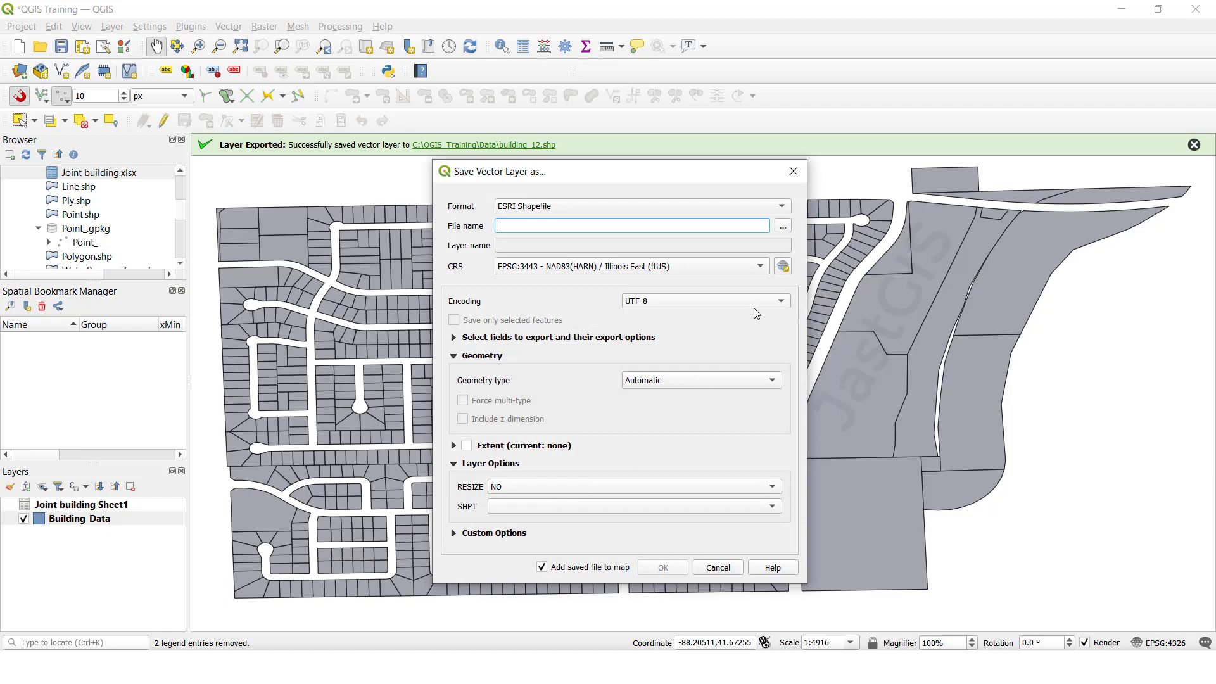
left_click(783, 227)
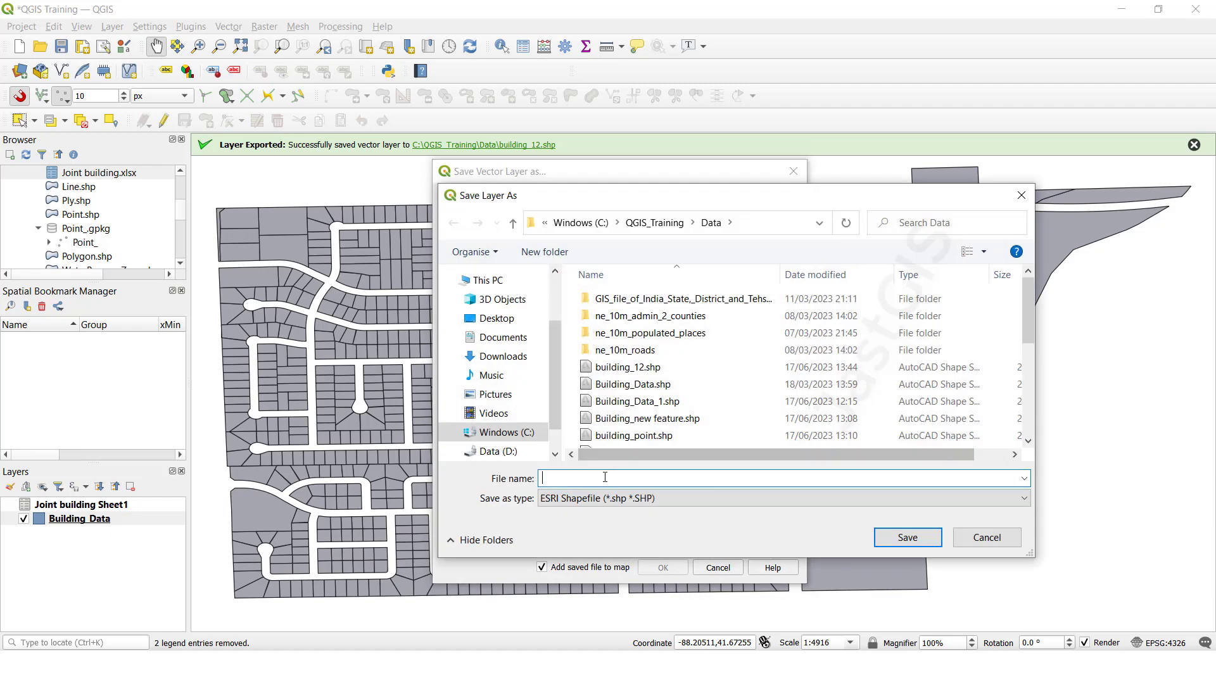
type("Bui")
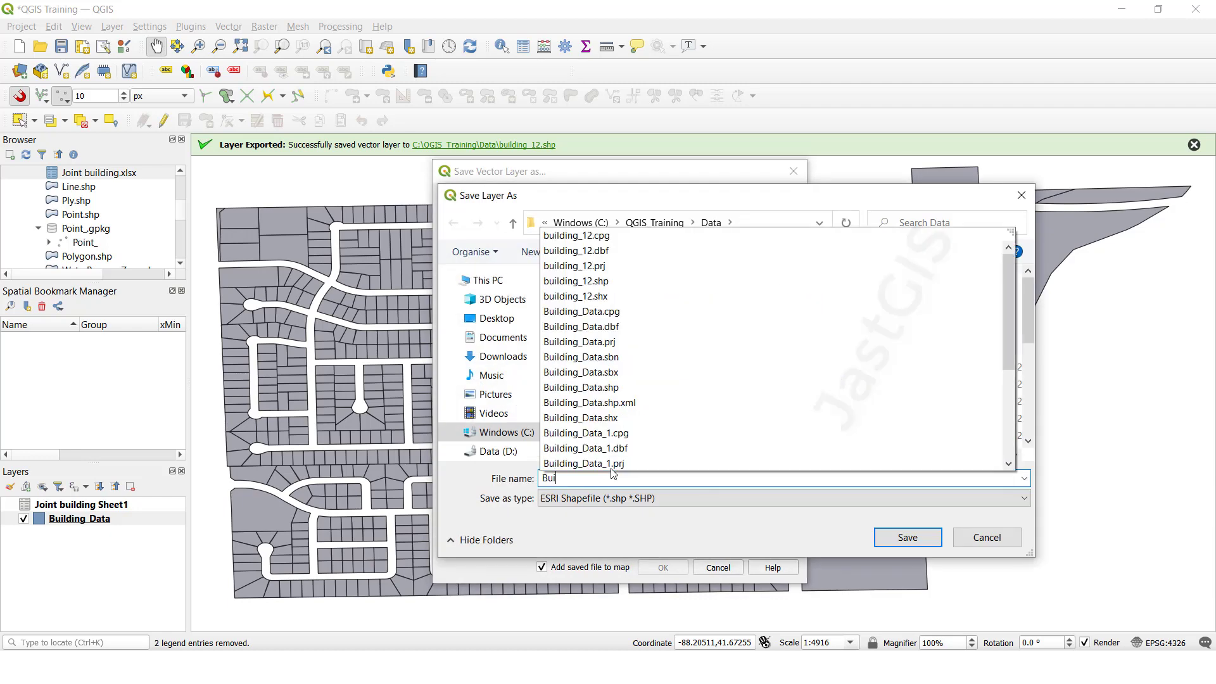
type("lding3")
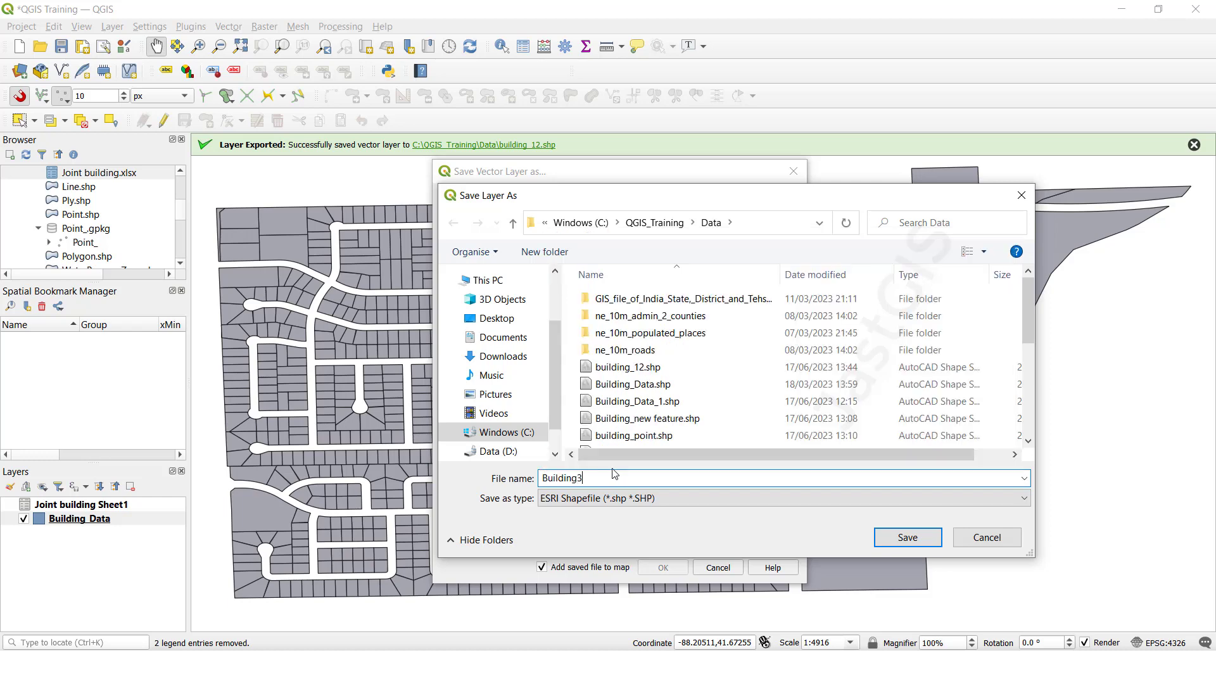
key("Return")
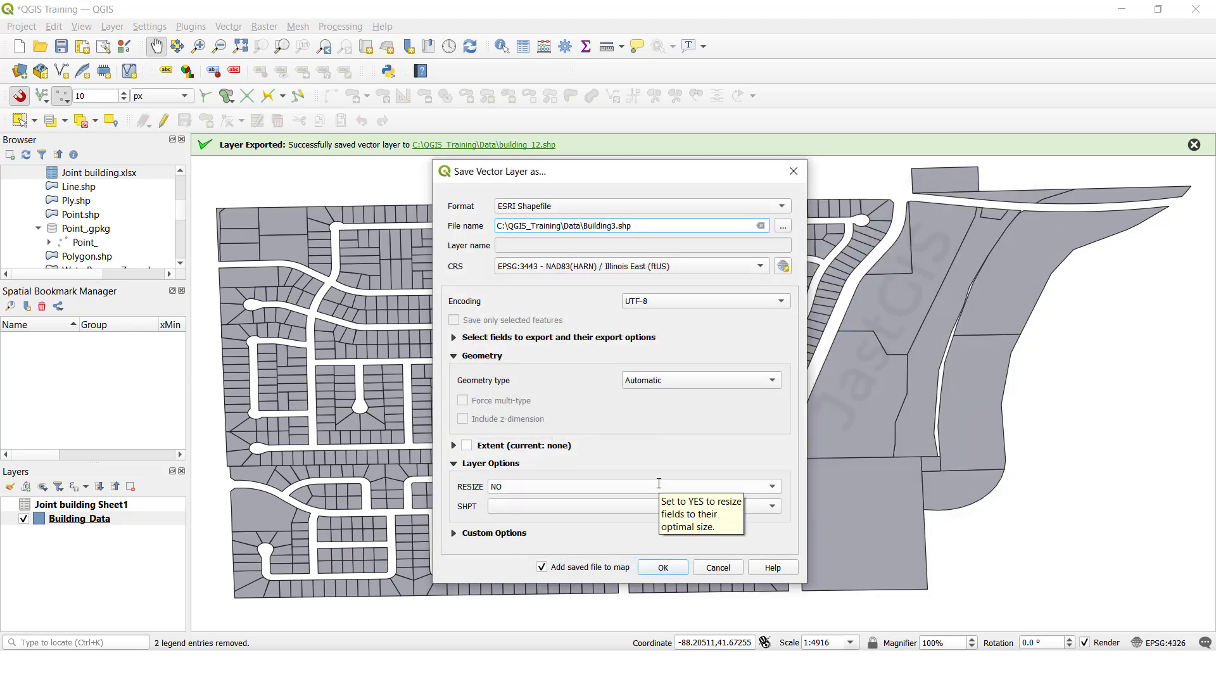
left_click(663, 567)
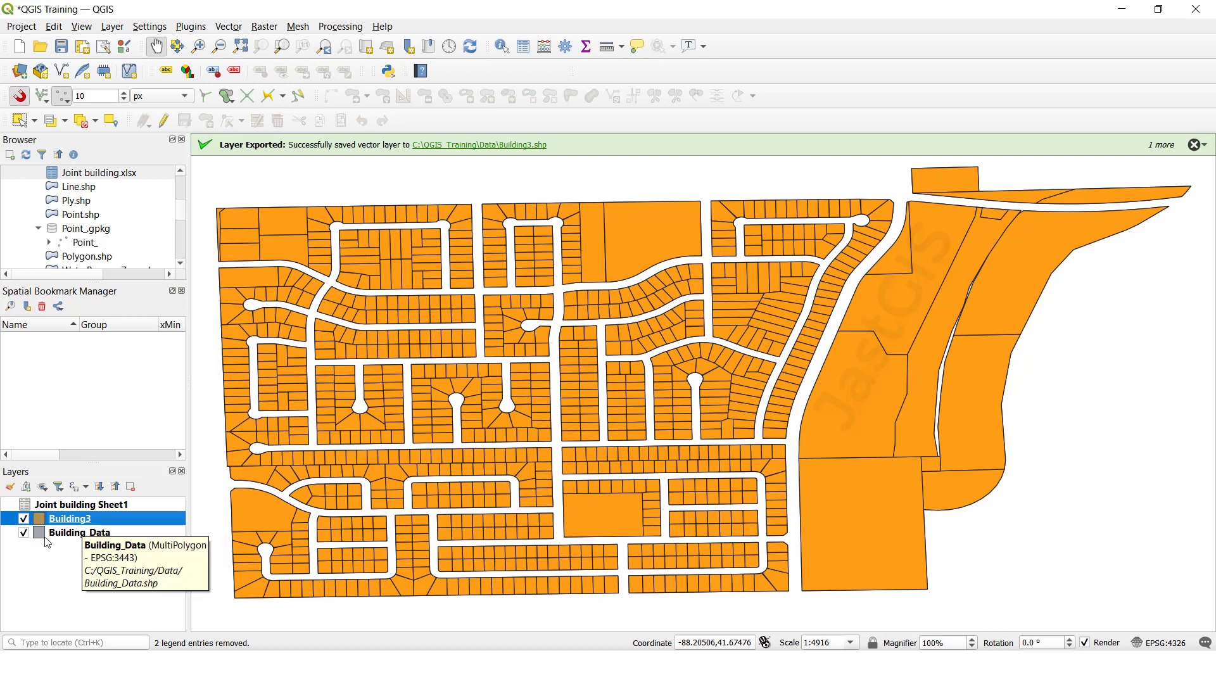
right_click(68, 520)
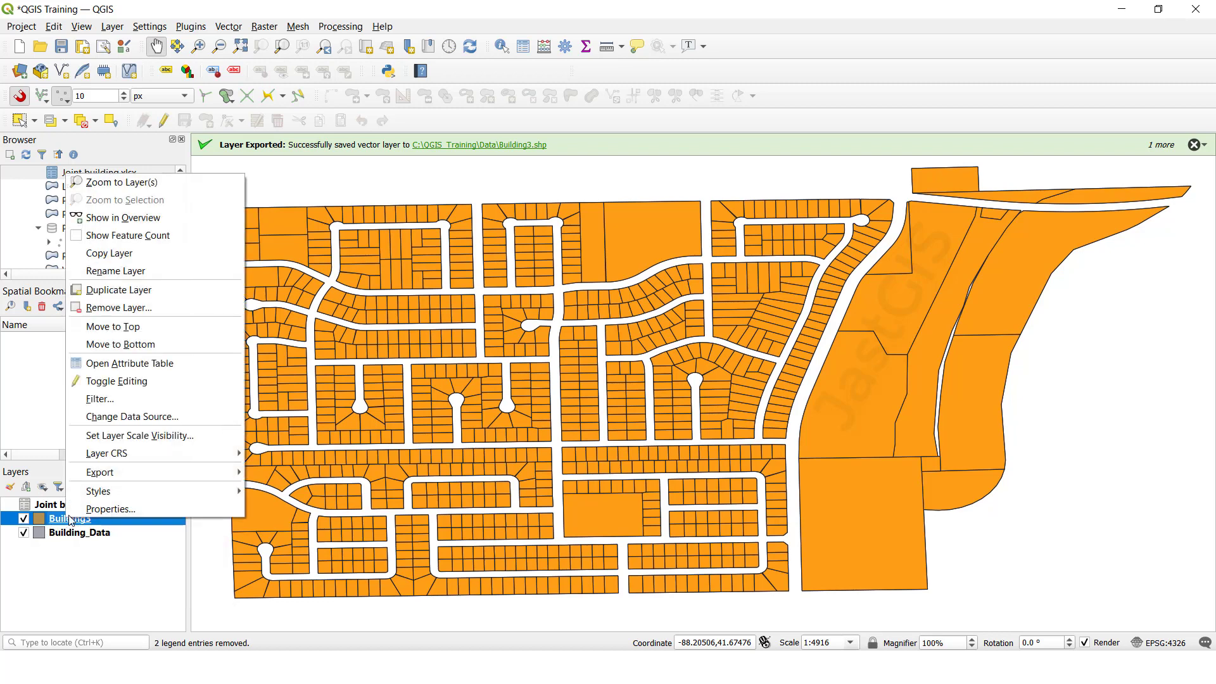
left_click(159, 372)
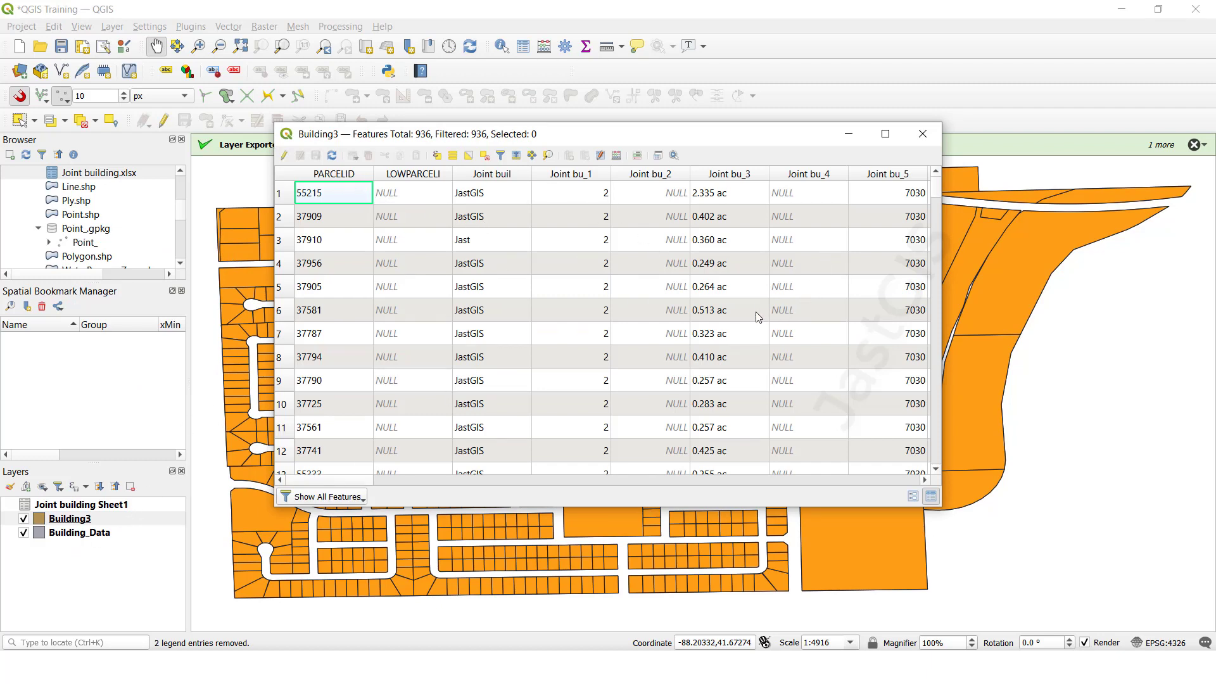
left_click(921, 134)
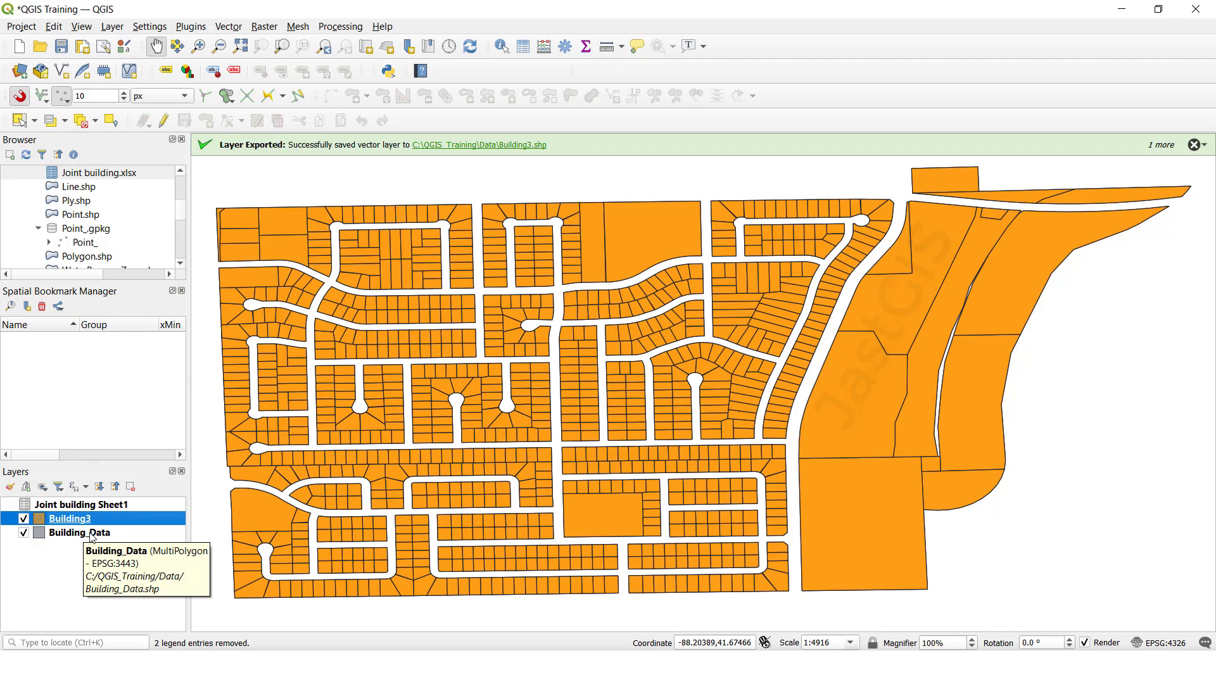
left_click(79, 508, "shift")
right_click(79, 513)
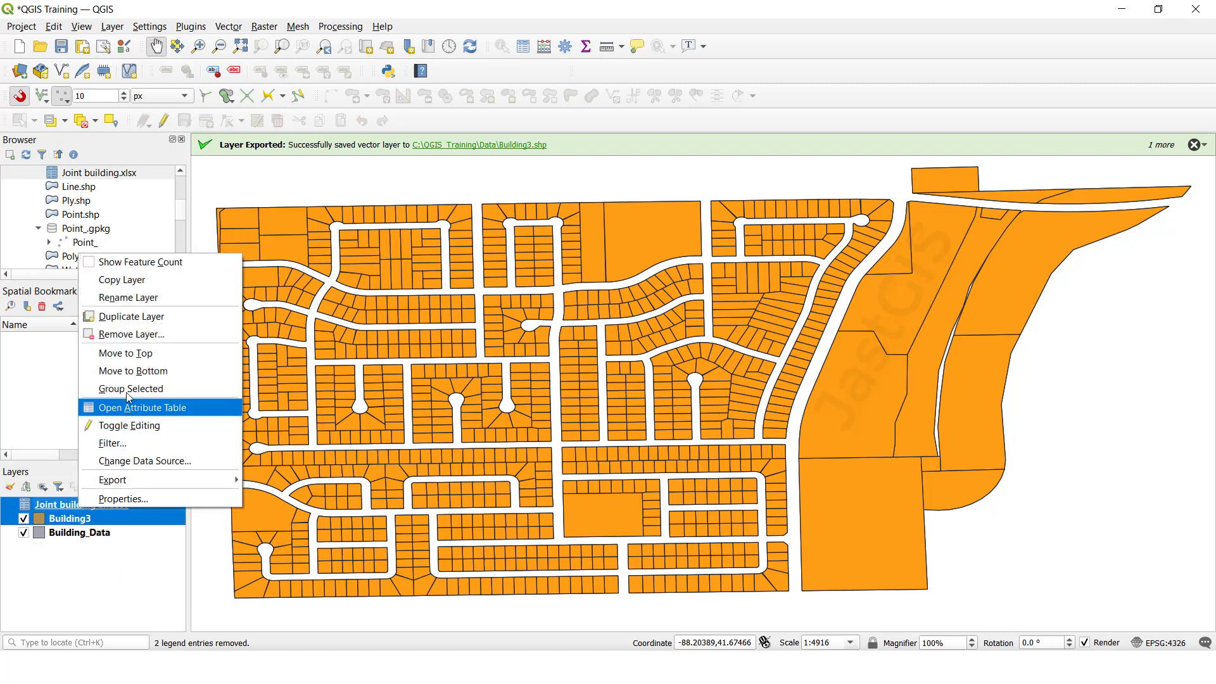
Remove the Building3 and Joint building Sheet1 layers from the project
left_click(132, 334)
left_click(607, 347)
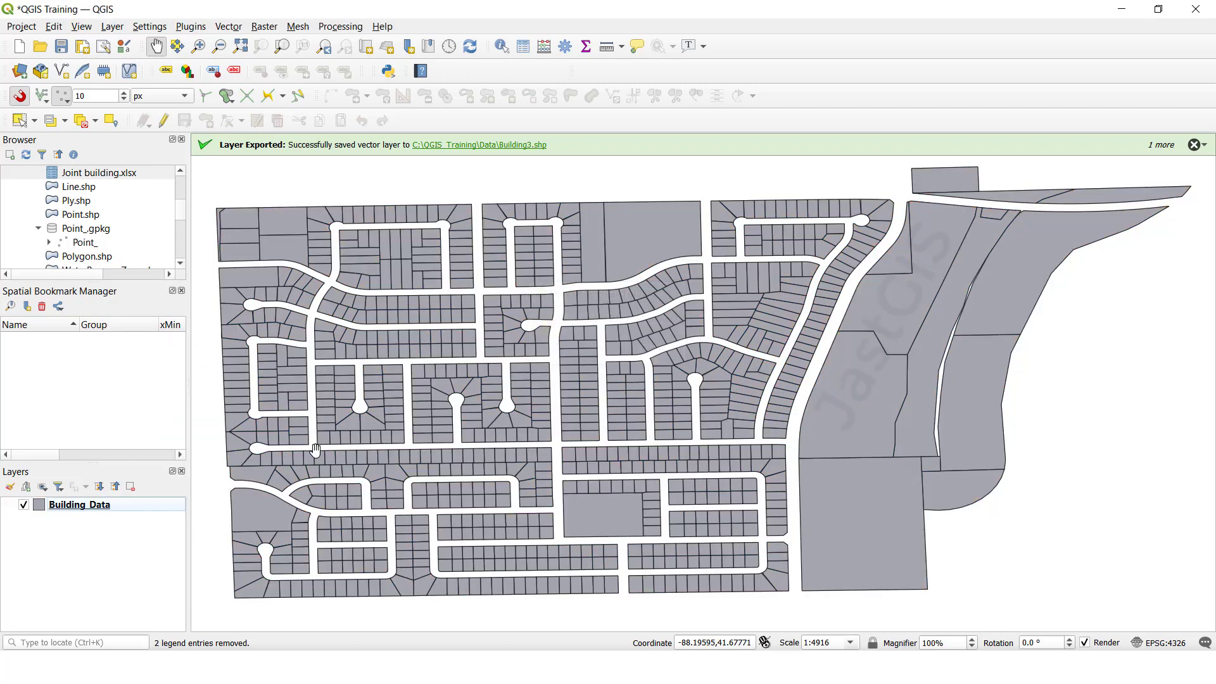
right_click(67, 518)
Check the Building_Data attribute table, whose joined LOWPARCELI column now shows NULL
left_click(63, 505)
right_click(58, 505)
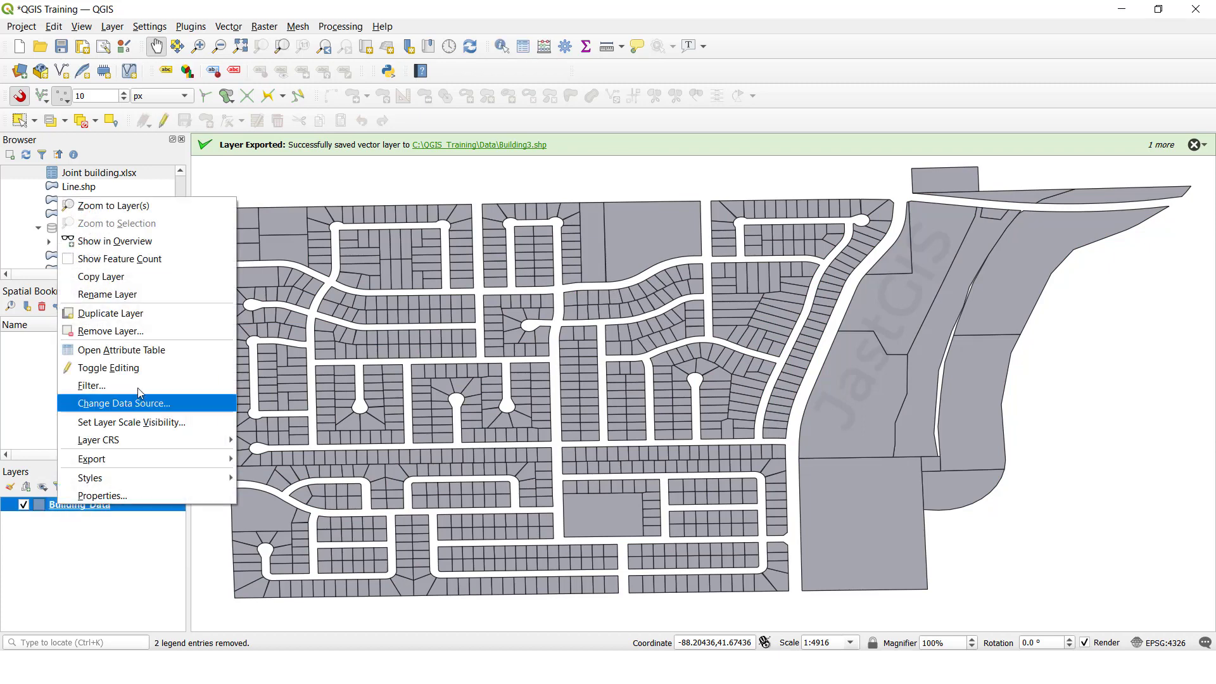
left_click(124, 352)
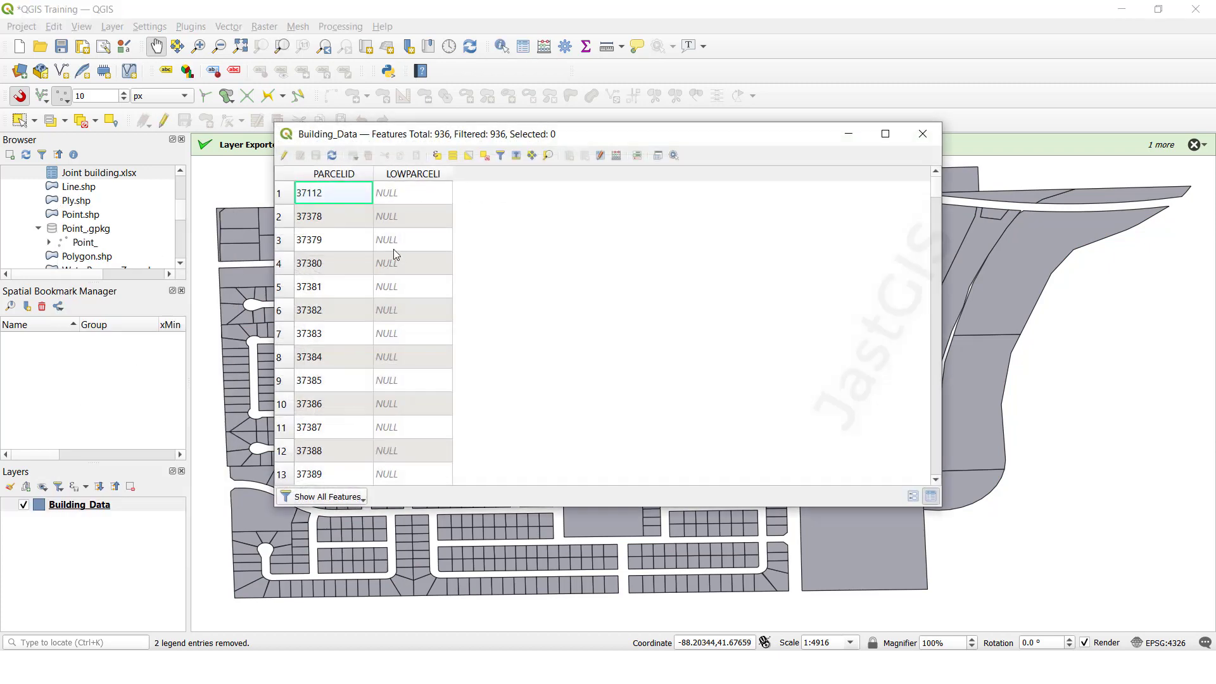
left_click(935, 140)
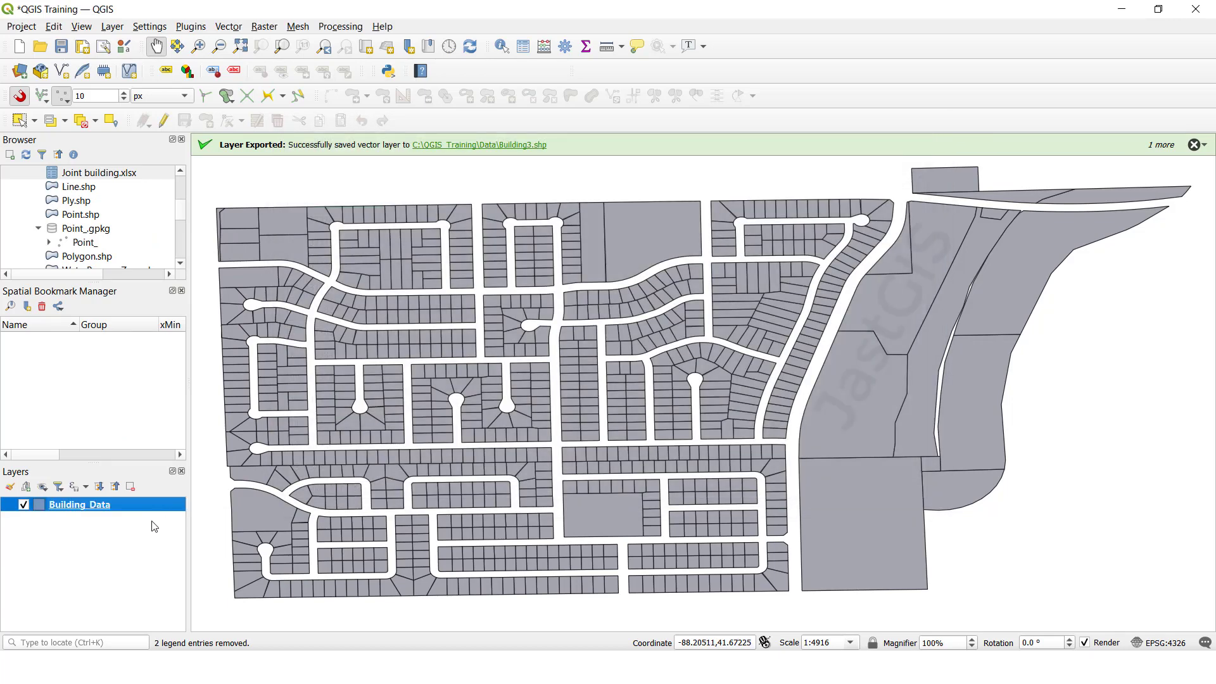
left_click(91, 544)
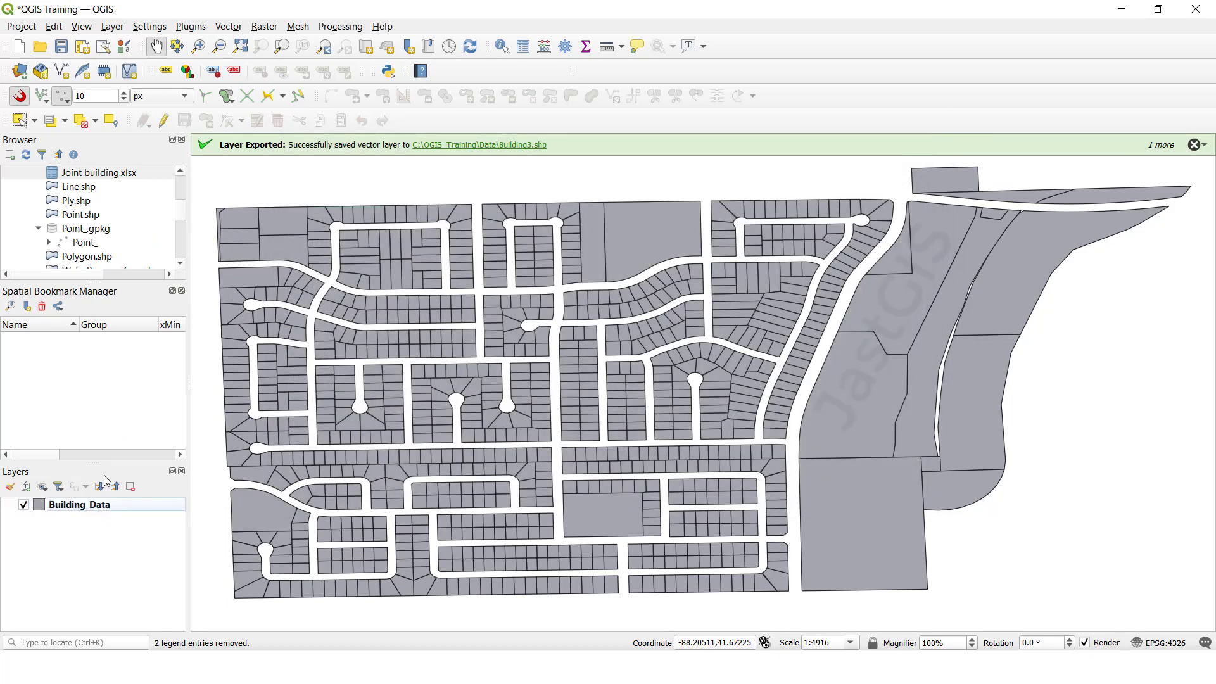
Add the Point_ layer to the map and review the Building_Data attribute table
double_click(85, 244)
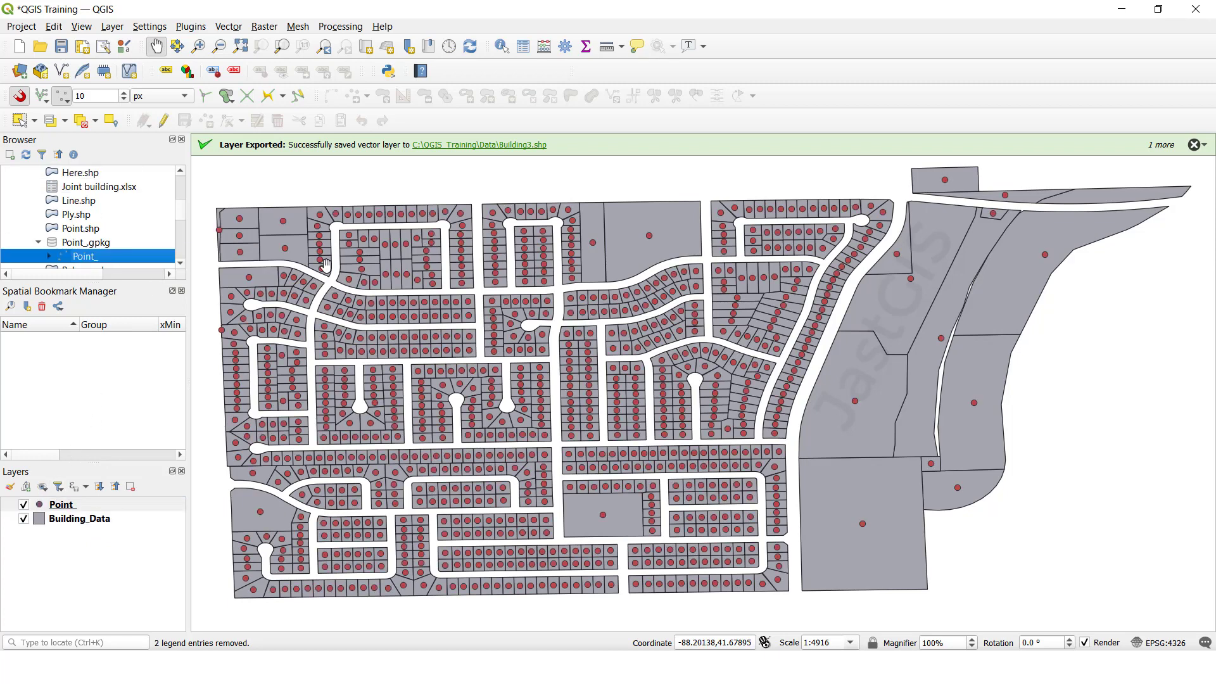
scroll(326, 265, "up", 3)
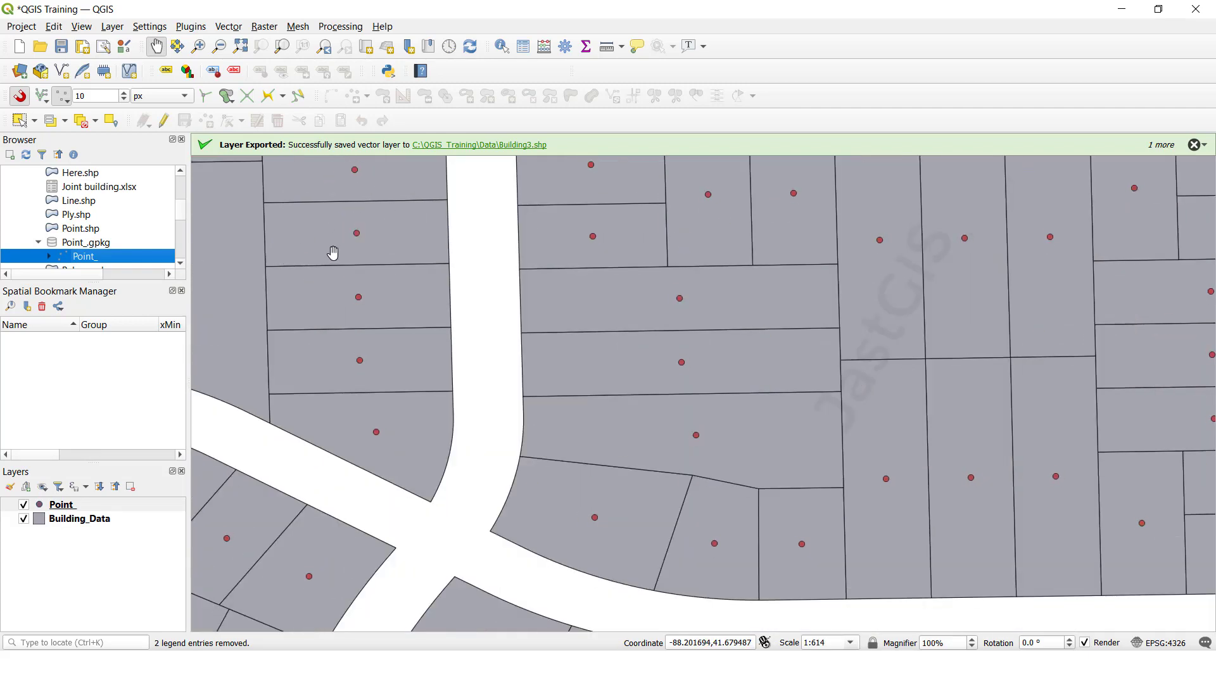
left_click(81, 522)
right_click(81, 527)
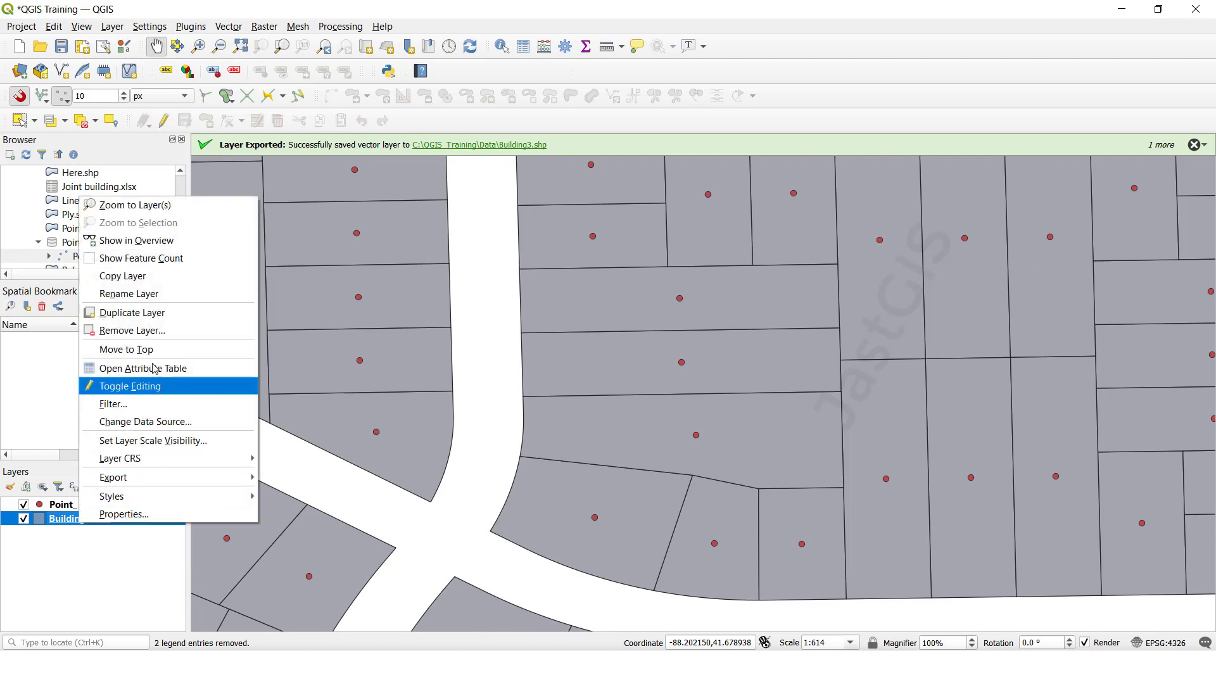
left_click(145, 366)
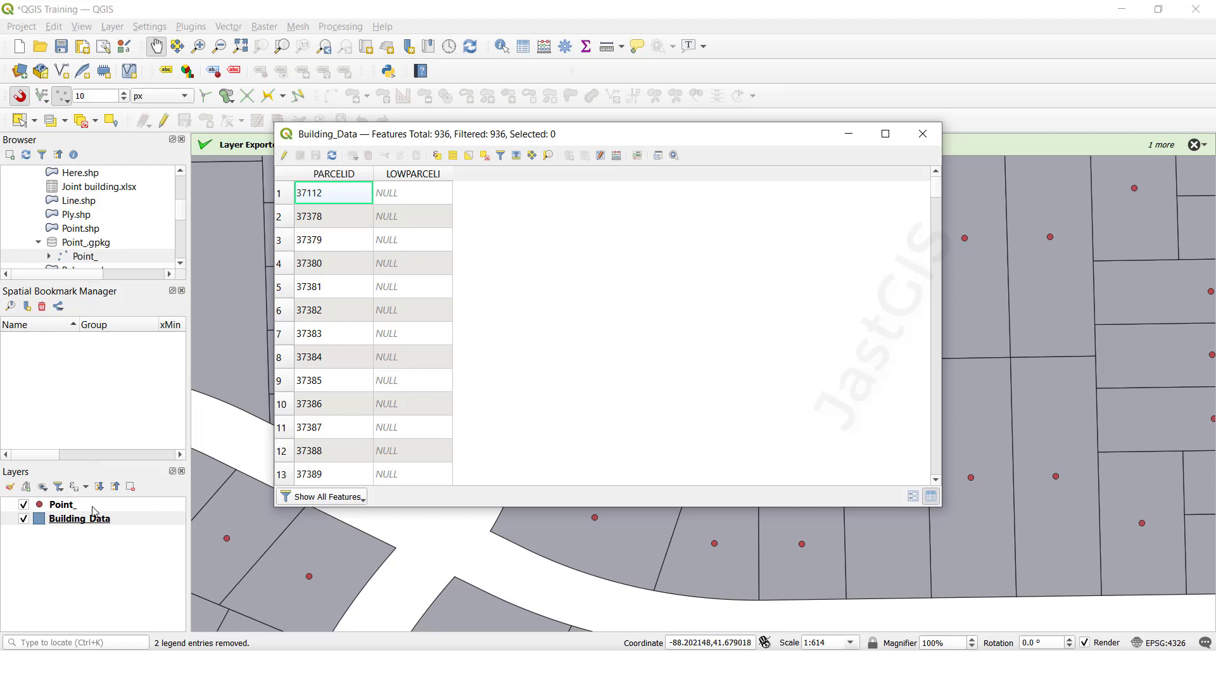
left_click(922, 134)
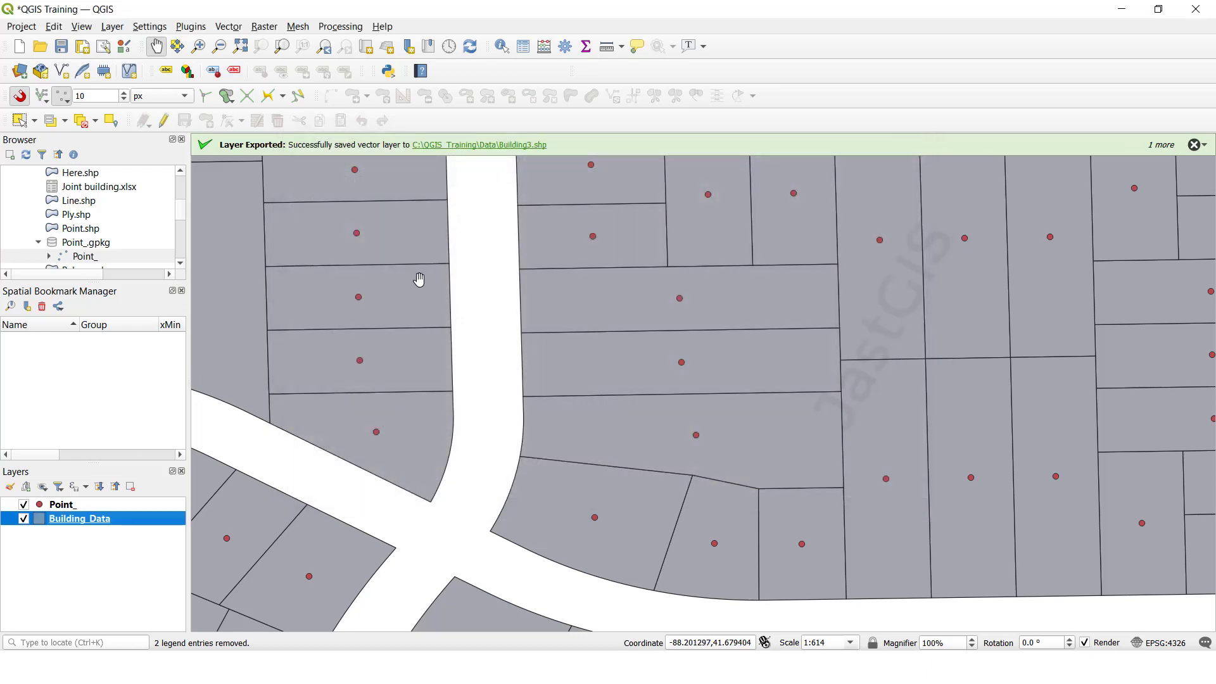
Review the Point_ attribute records, then zoom to the full parcel extent
left_click(63, 505)
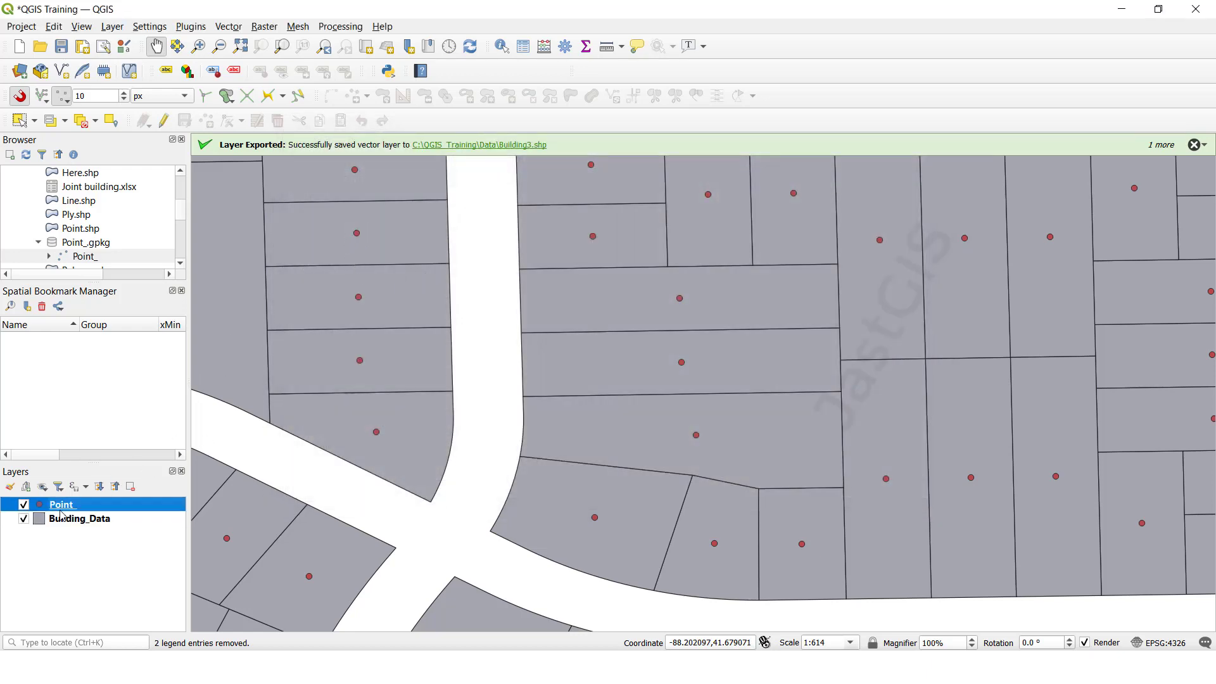
right_click(63, 506)
left_click(114, 355)
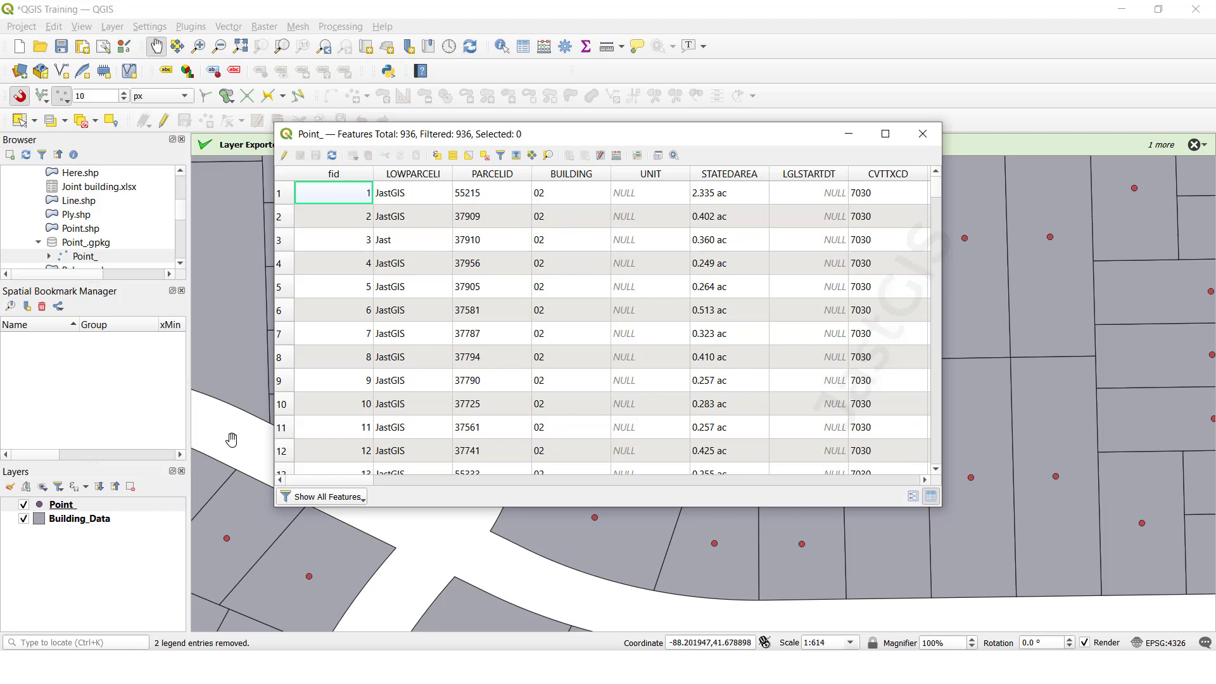
left_click(101, 524)
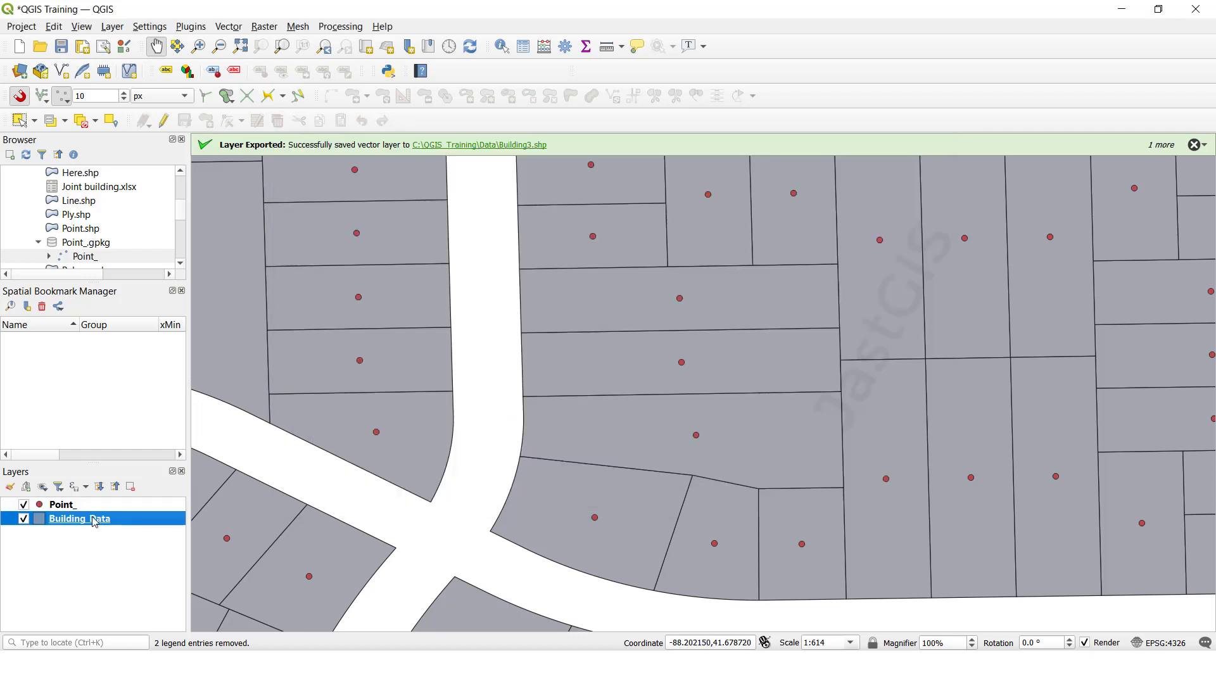
left_click(74, 506)
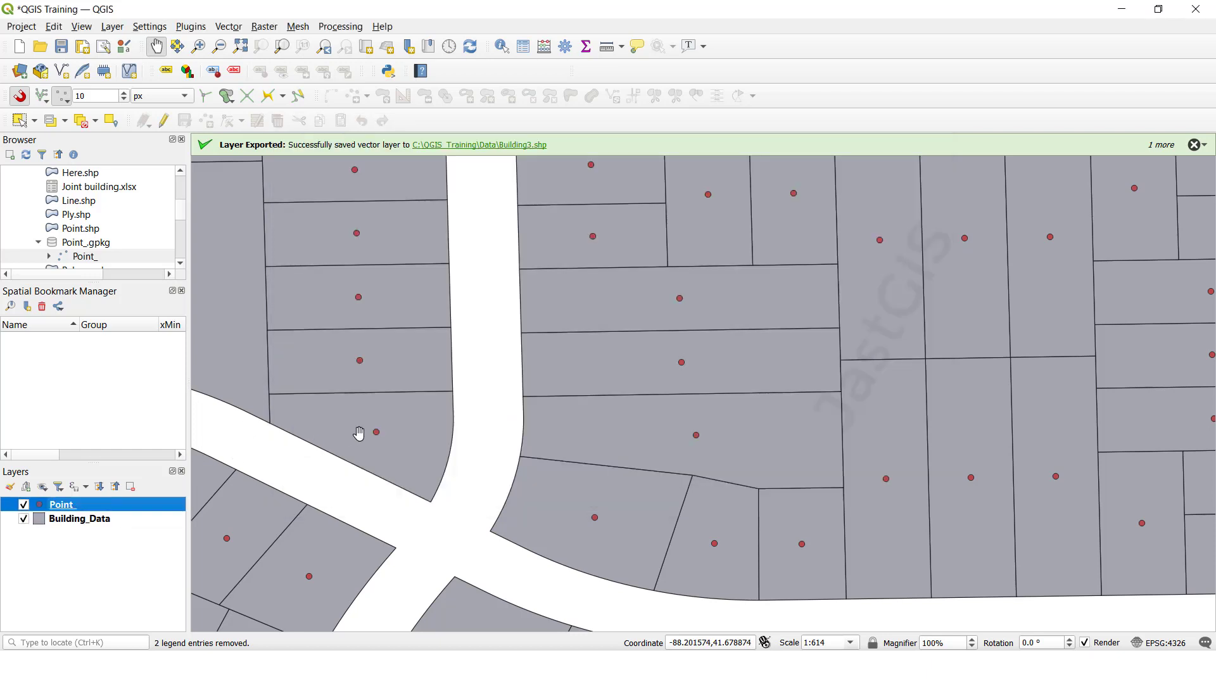
left_click(241, 46)
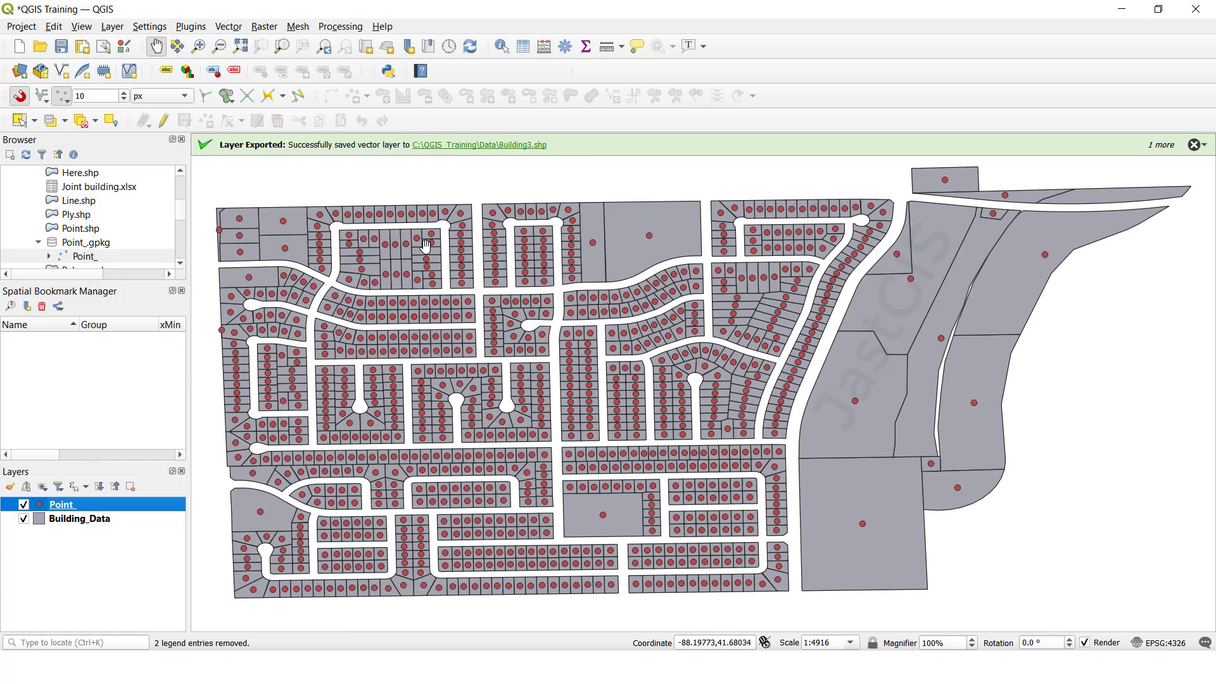
Open Join Attributes by Location with Building_Data as base layer and Point_ as join layer
left_click(228, 27)
mouse_move(257, 116)
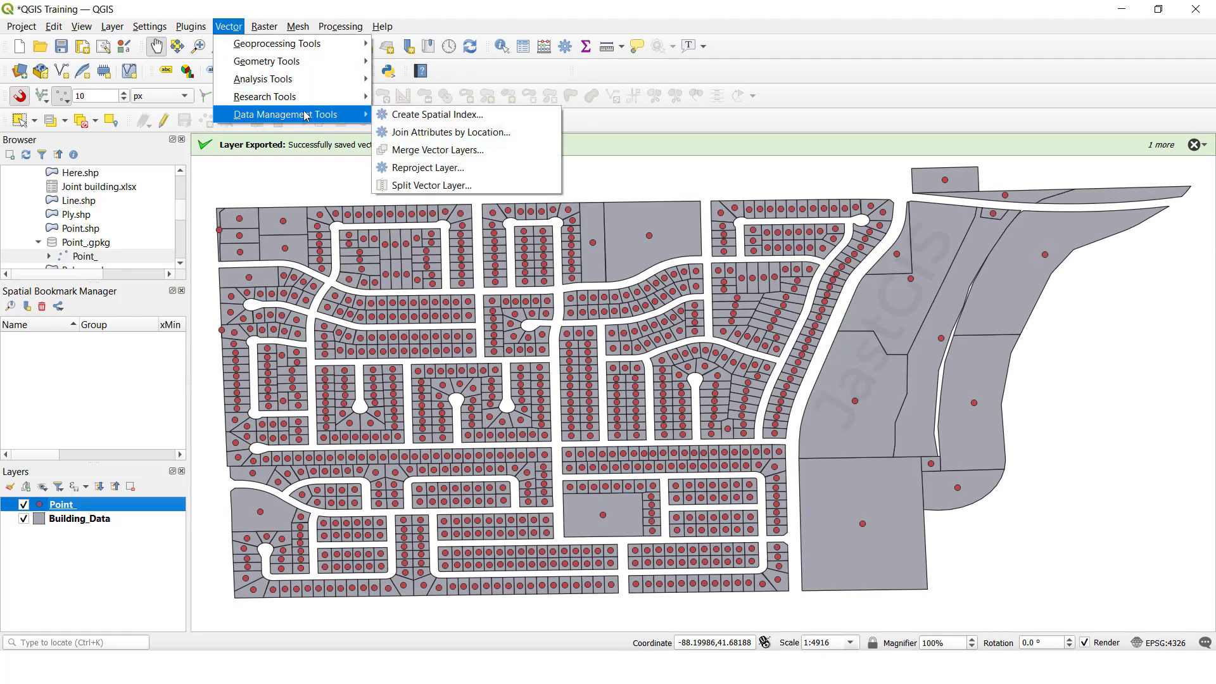
left_click(423, 135)
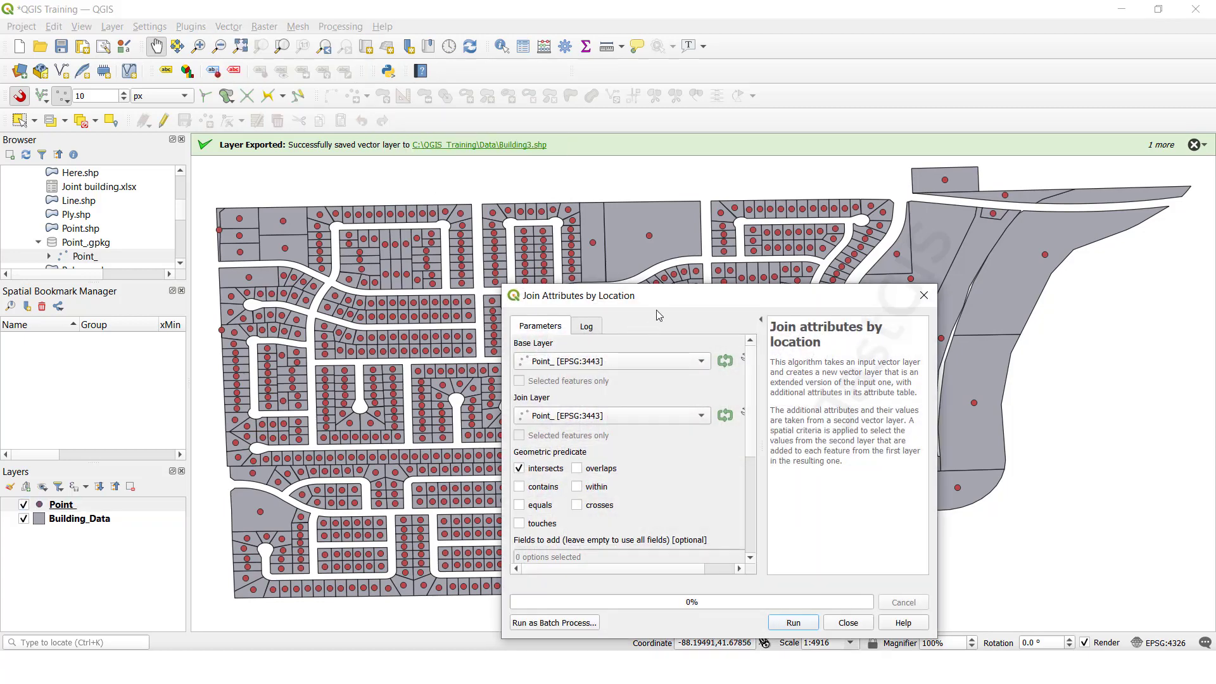
left_click_drag(622, 172, 621, 161)
left_click(559, 235)
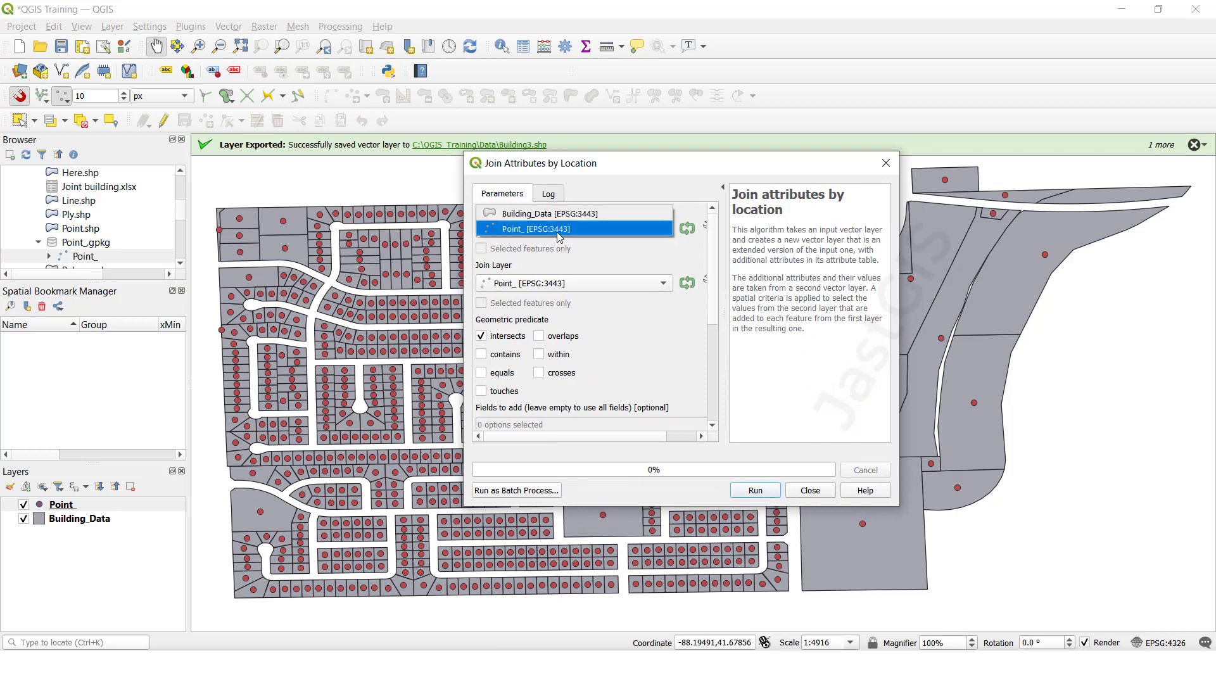
left_click(553, 219)
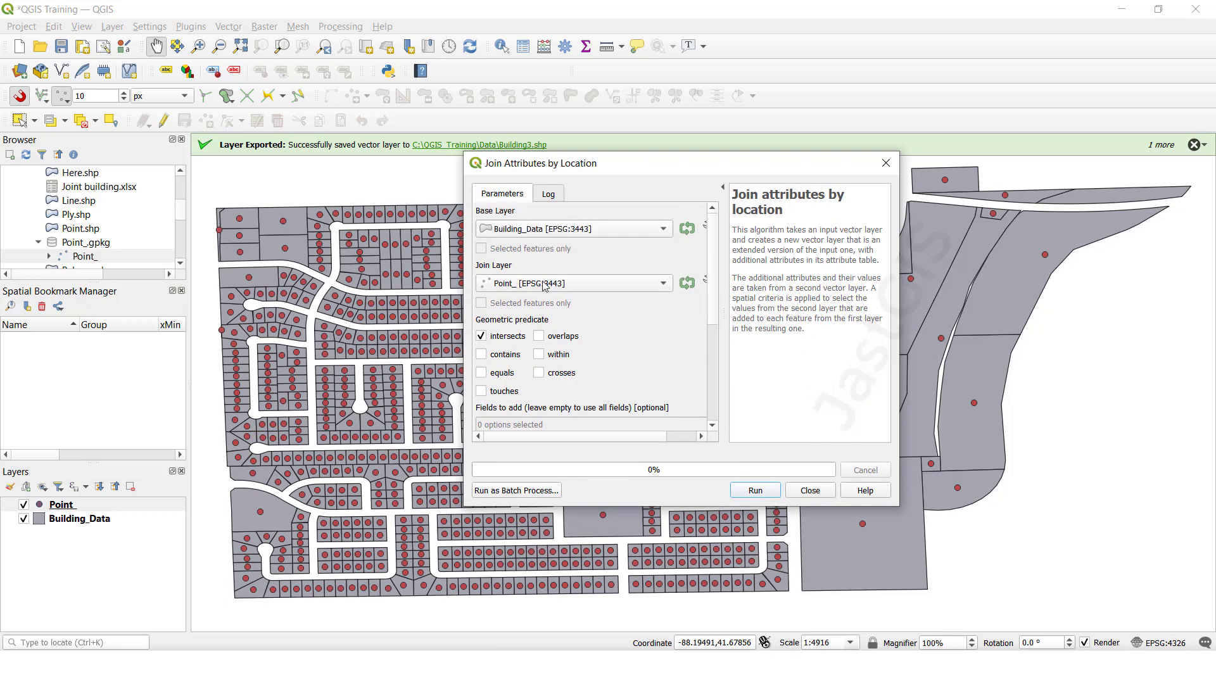
left_click(523, 290)
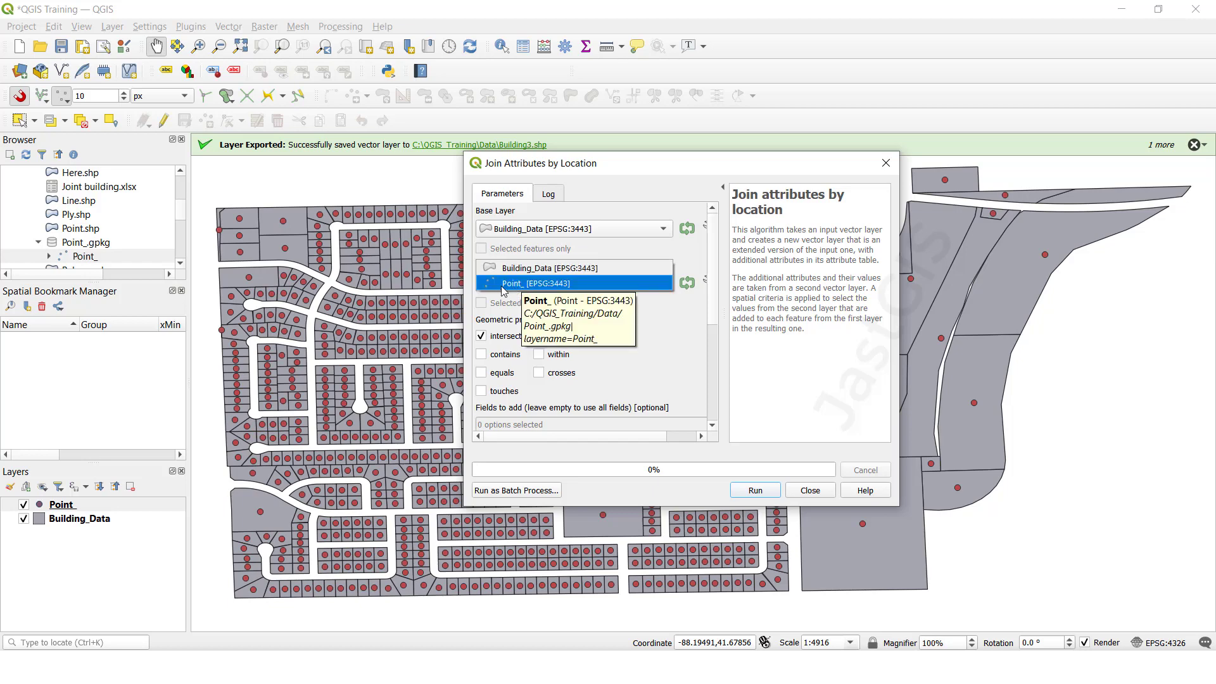
left_click(544, 288)
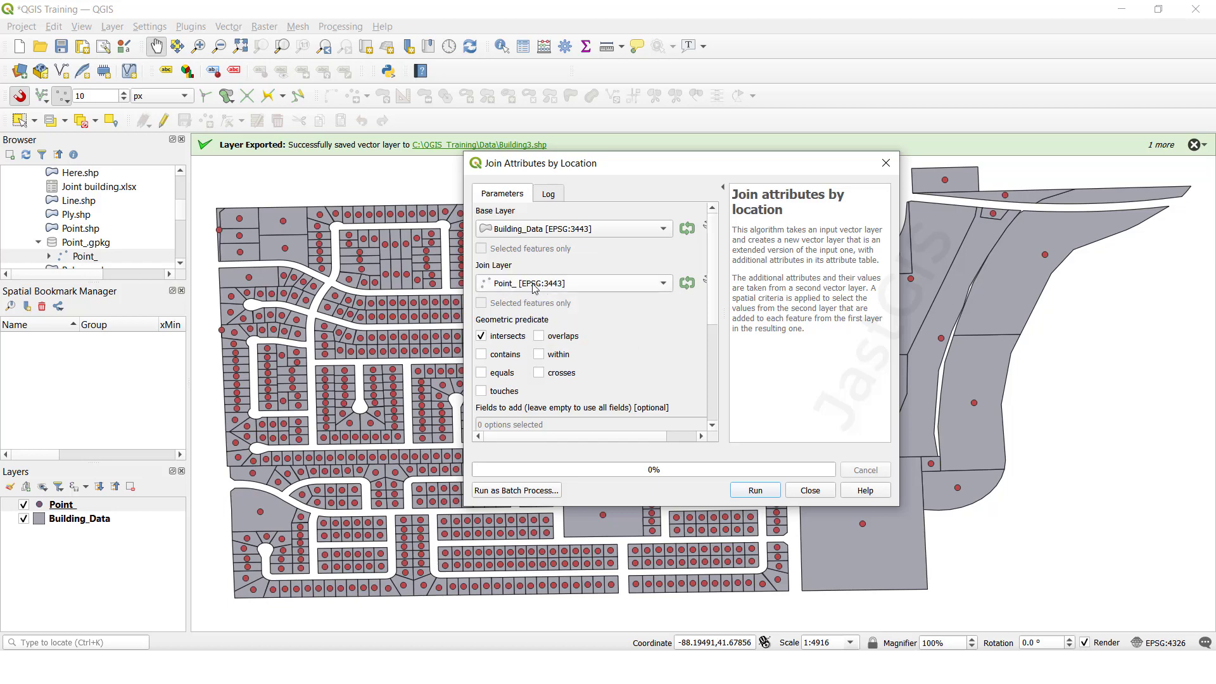
Use contains and within predicates, one-to-one first-match join type, and run it
left_click(492, 352)
left_click(504, 337)
scroll(692, 358, "down", 2)
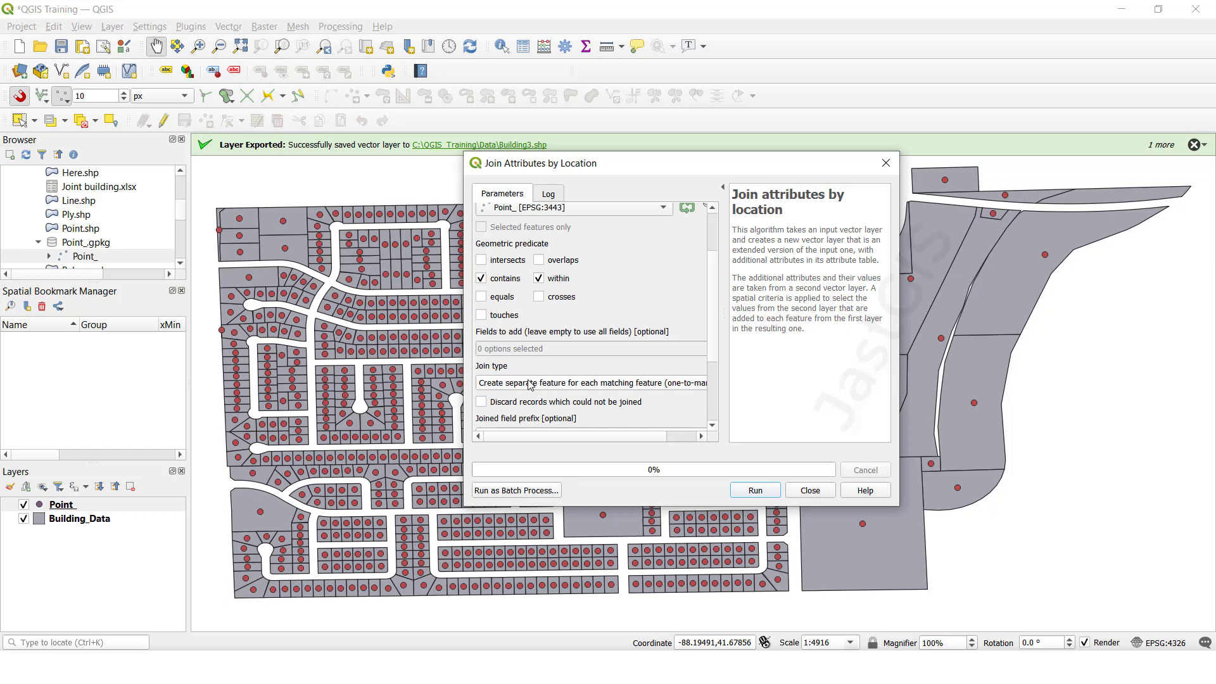
left_click(523, 385)
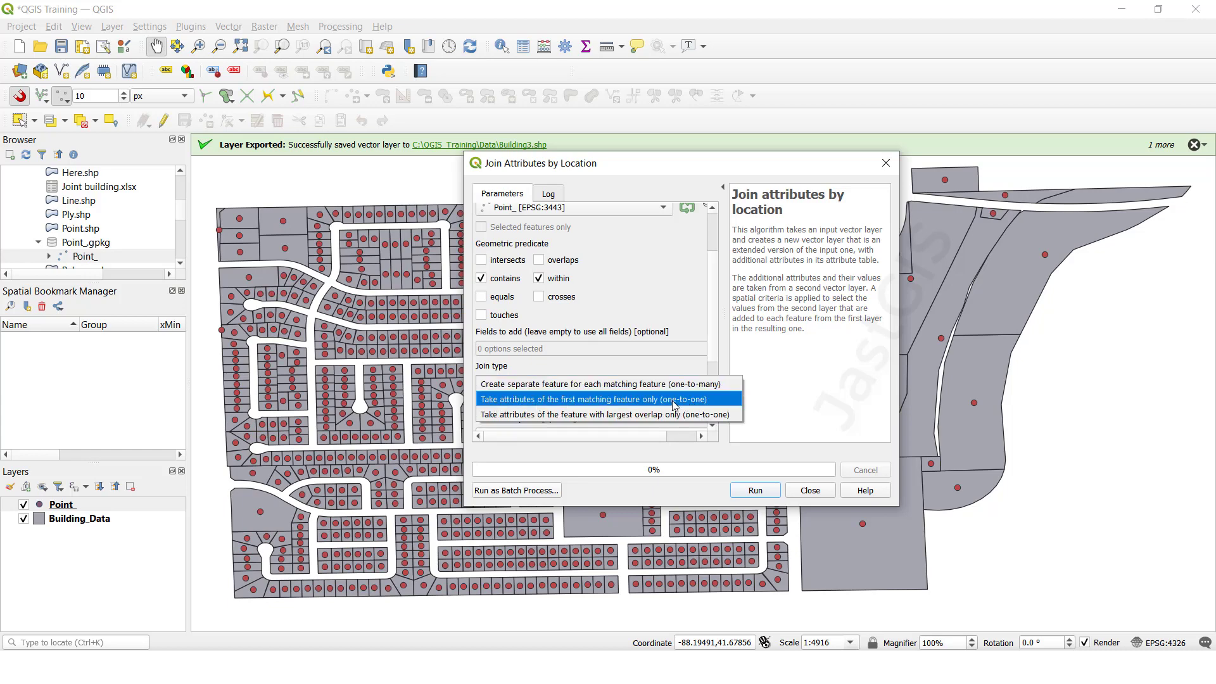
left_click(644, 405)
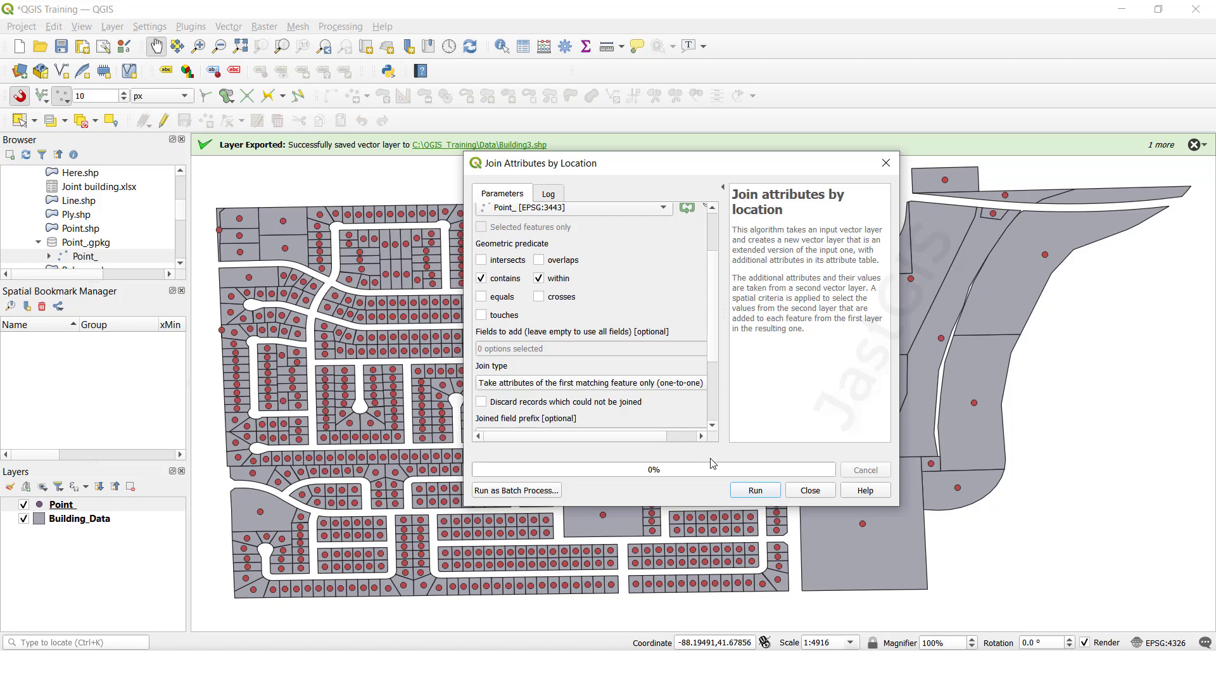
left_click(758, 493)
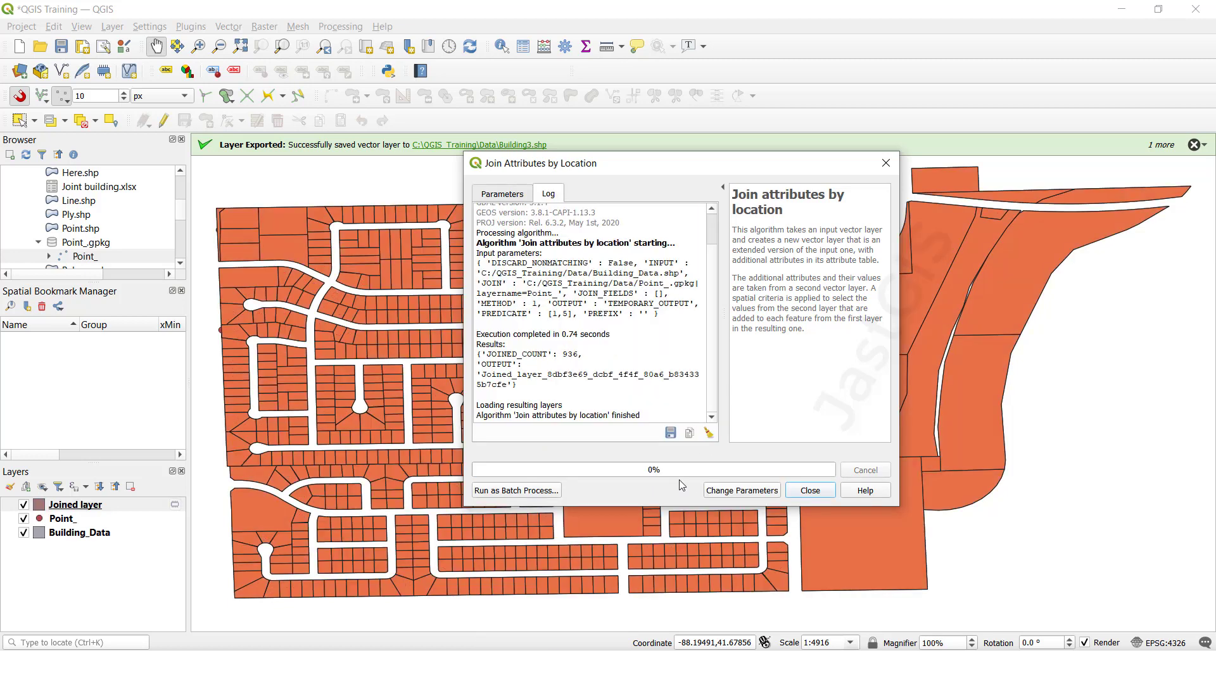
Close the join tool and open the Joined layer's attribute table to review 936 records
left_click(883, 166)
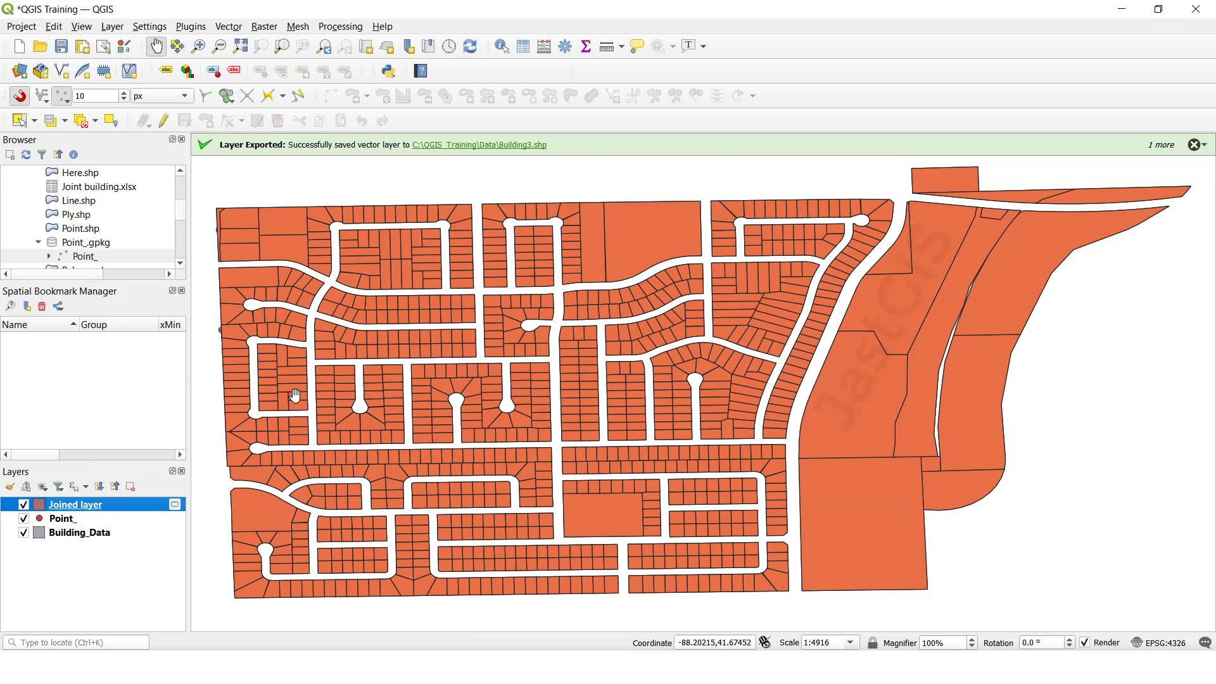
right_click(73, 510)
left_click(134, 334)
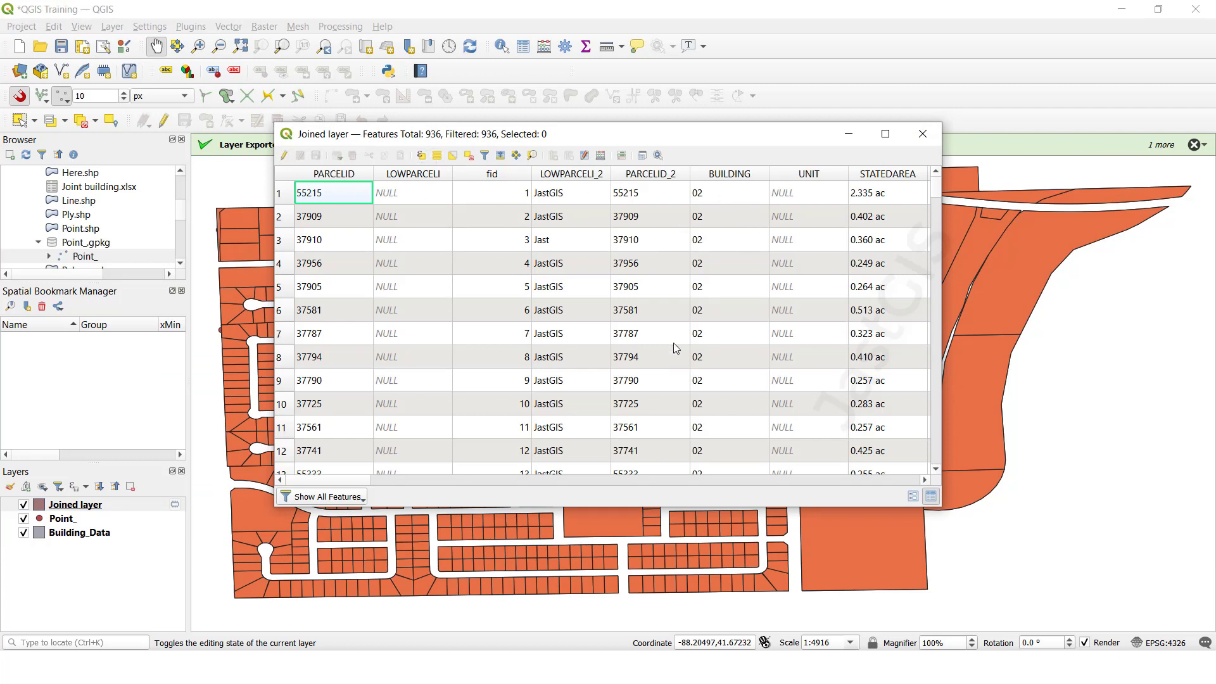
Toggle Building_Data and Point_ off and back on, then hide the Joined layer
left_click(922, 135)
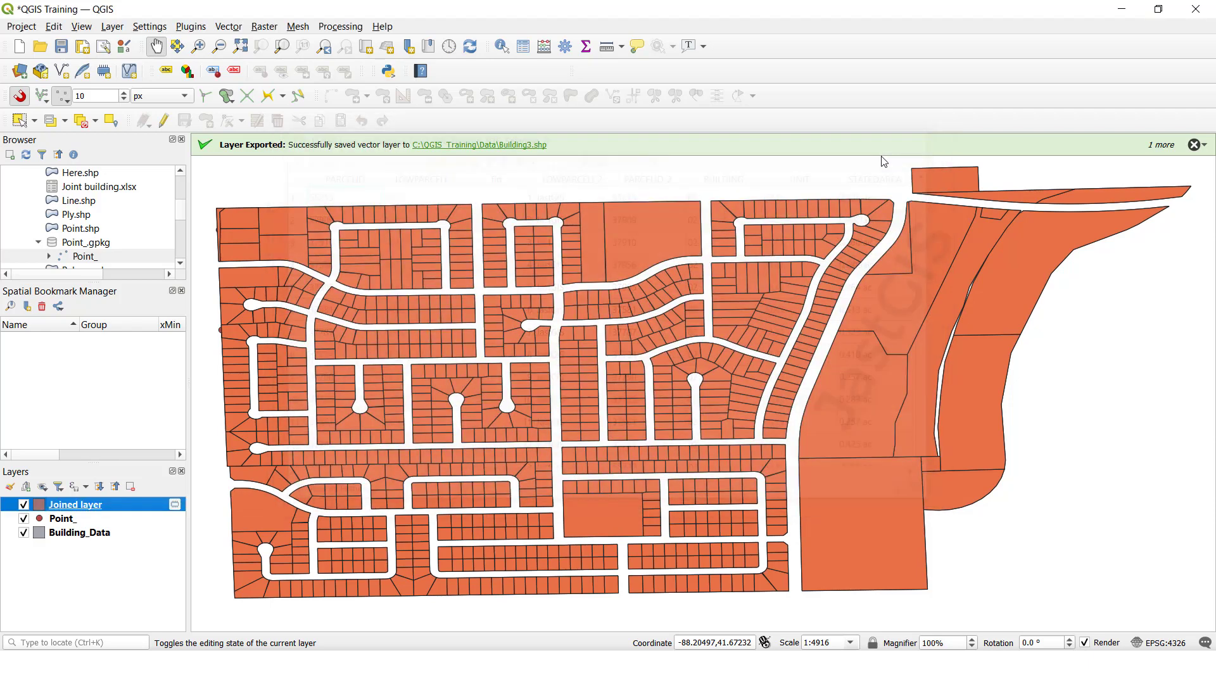
left_click(82, 537)
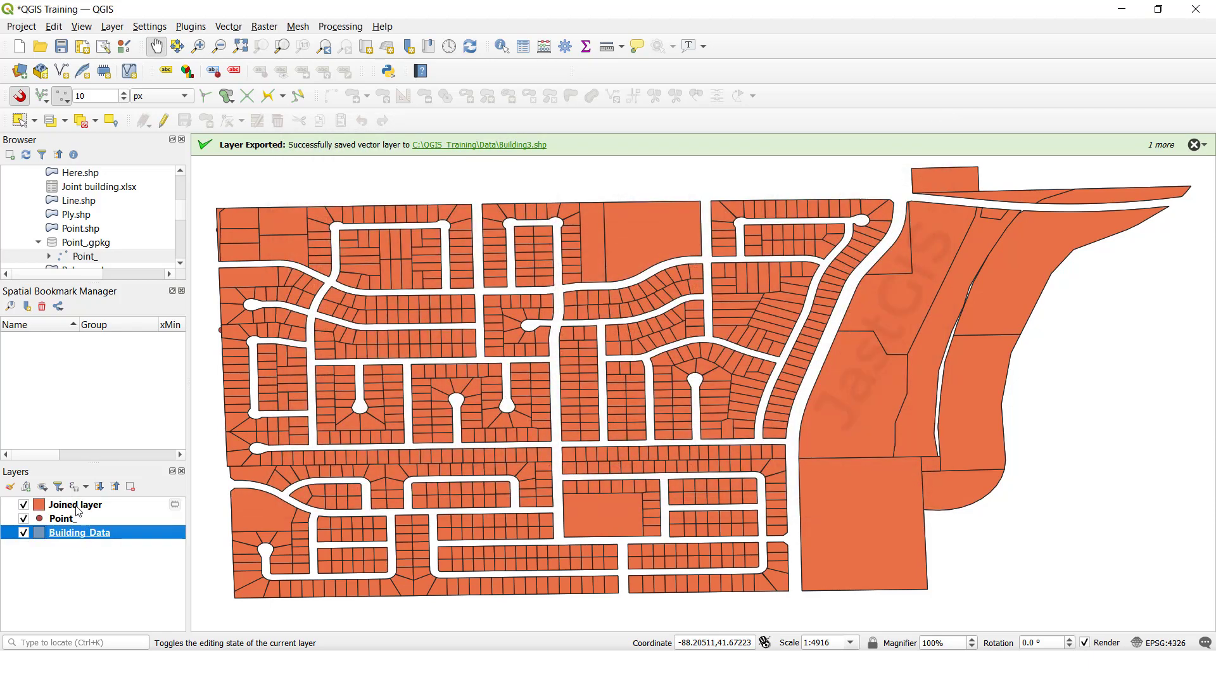
left_click(76, 507)
left_click(24, 533)
left_click(25, 518)
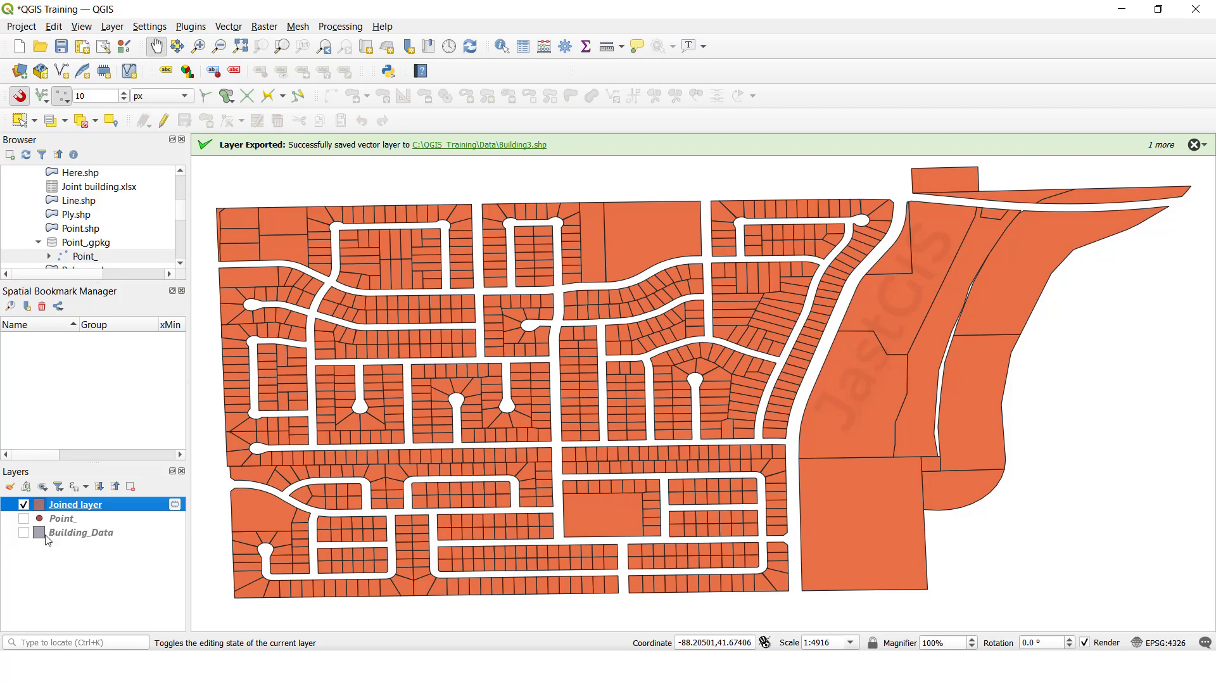
left_click(24, 532)
left_click(24, 519)
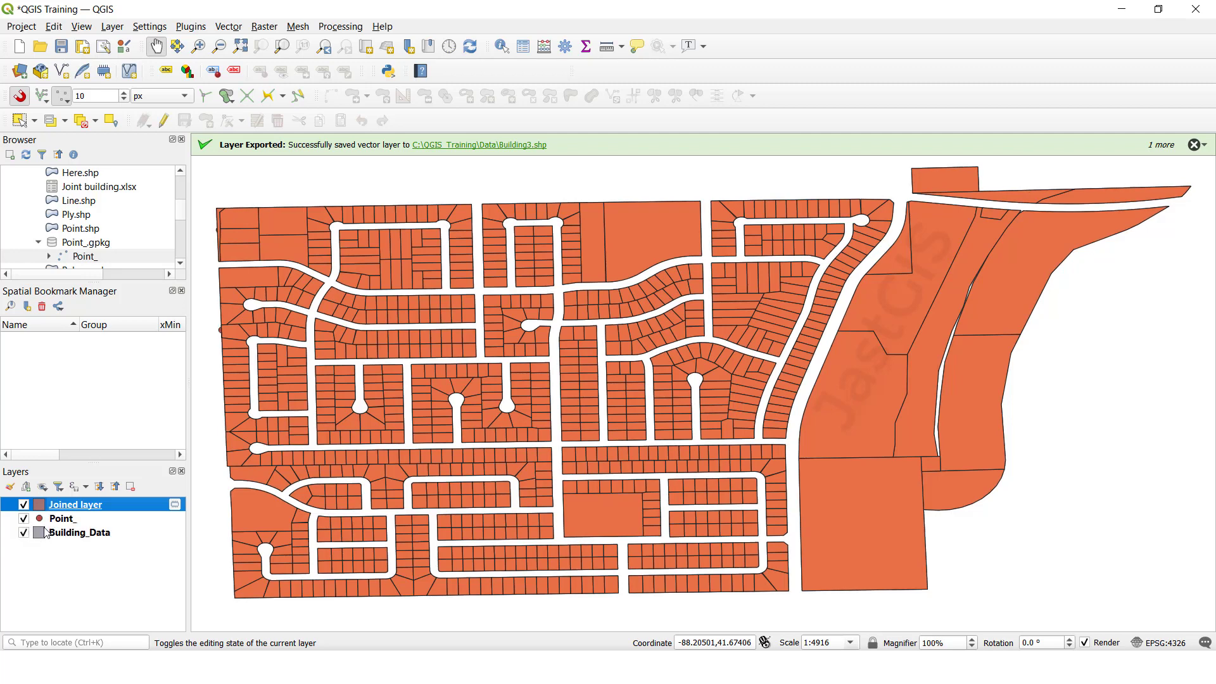
left_click(25, 504)
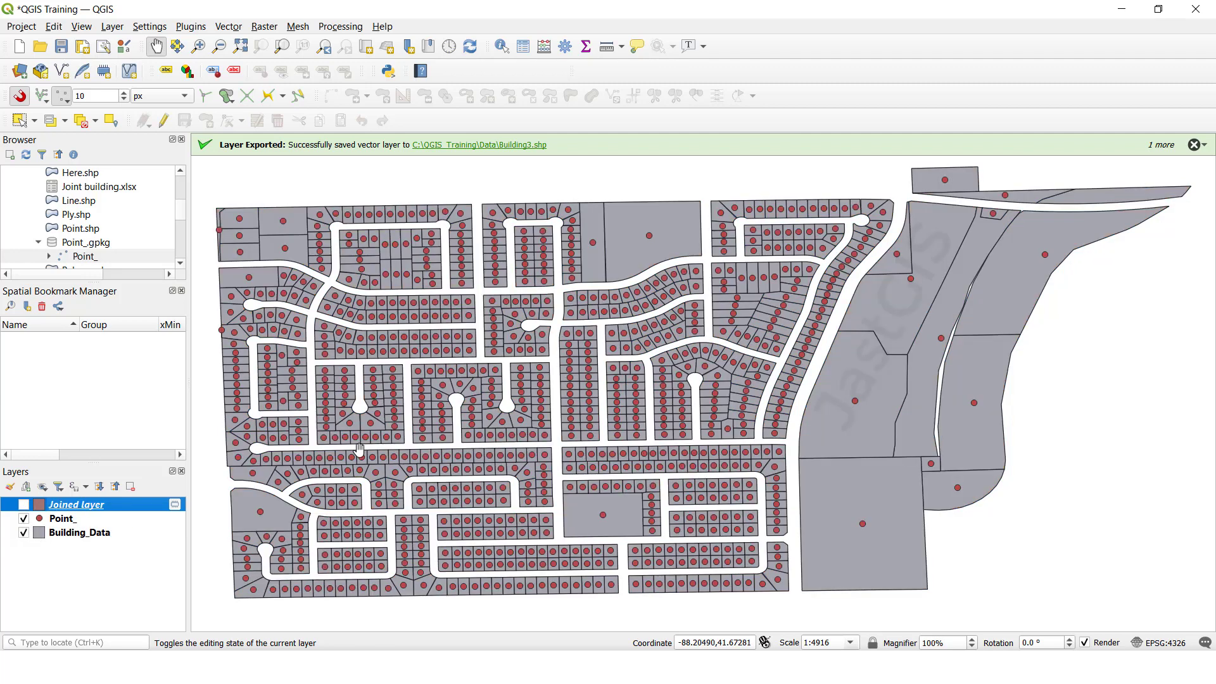